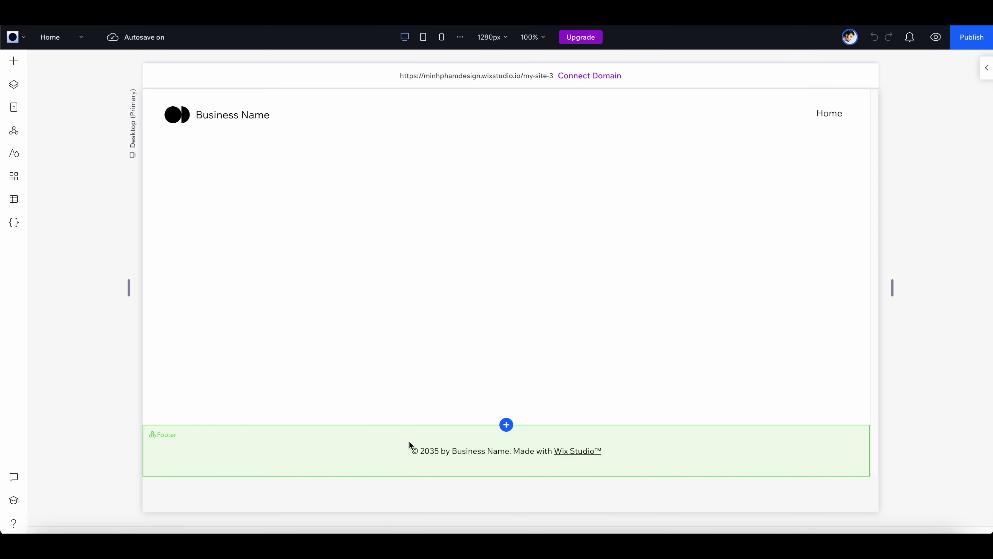
- Select an element on the blank my-site-3 home page to inspect it
click(348, 454)
- Delete the Business Name header from the page
click(426, 199)
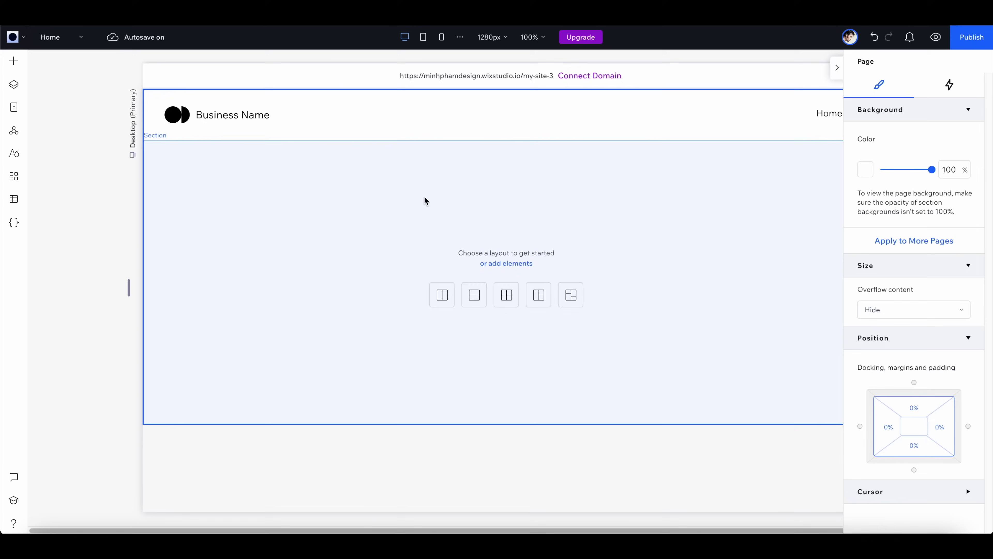
click(218, 121)
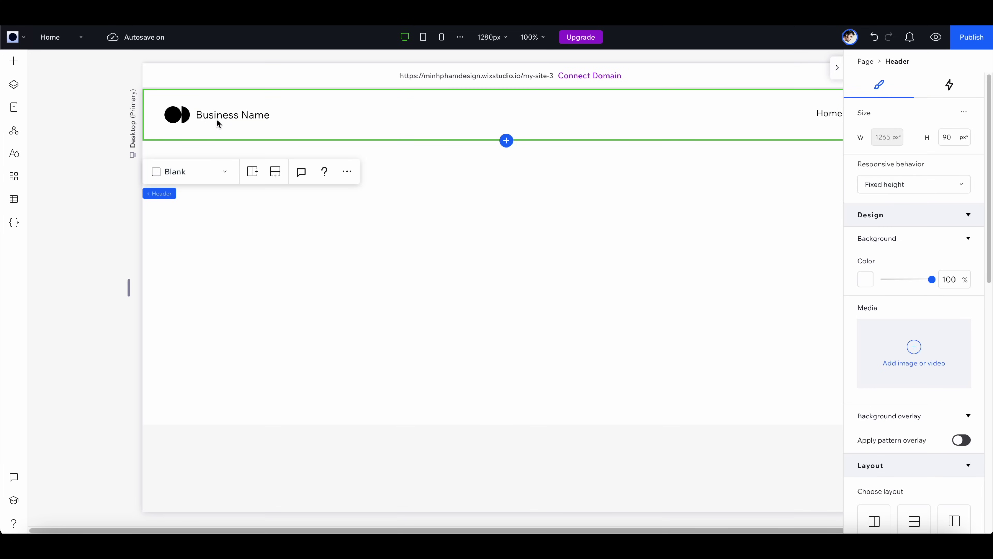
key(Delete)
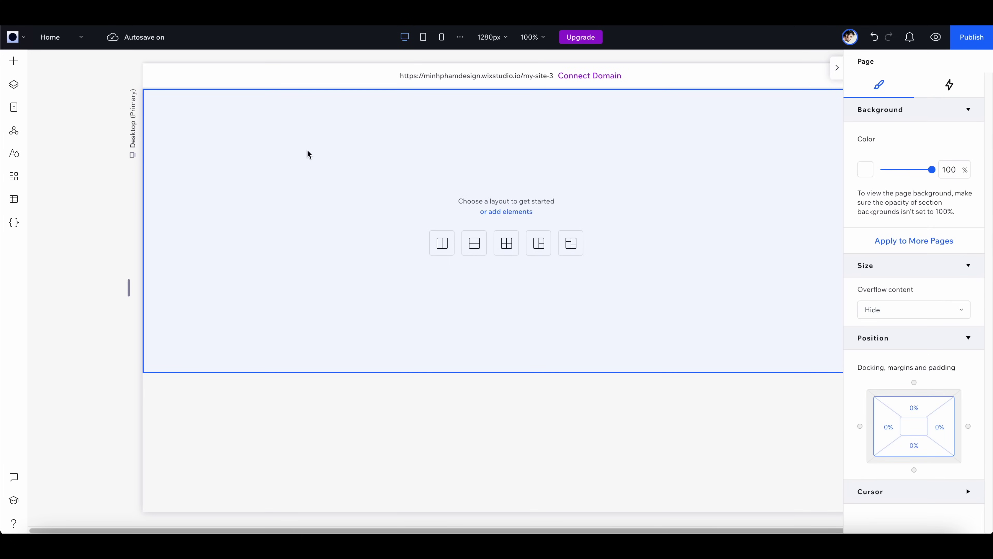
- Set the empty section's responsive behaviour to Fit to screen
click(308, 154)
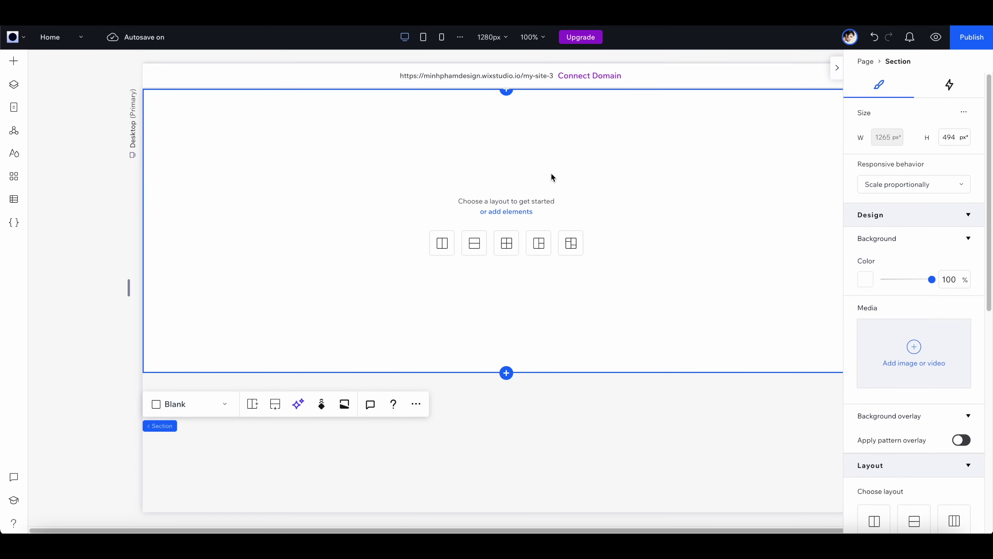
click(898, 186)
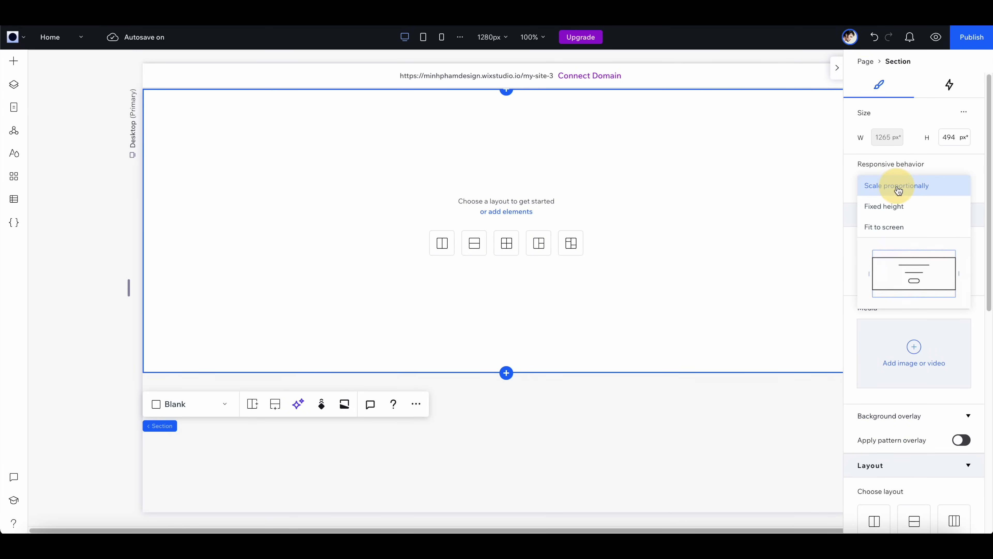
click(902, 230)
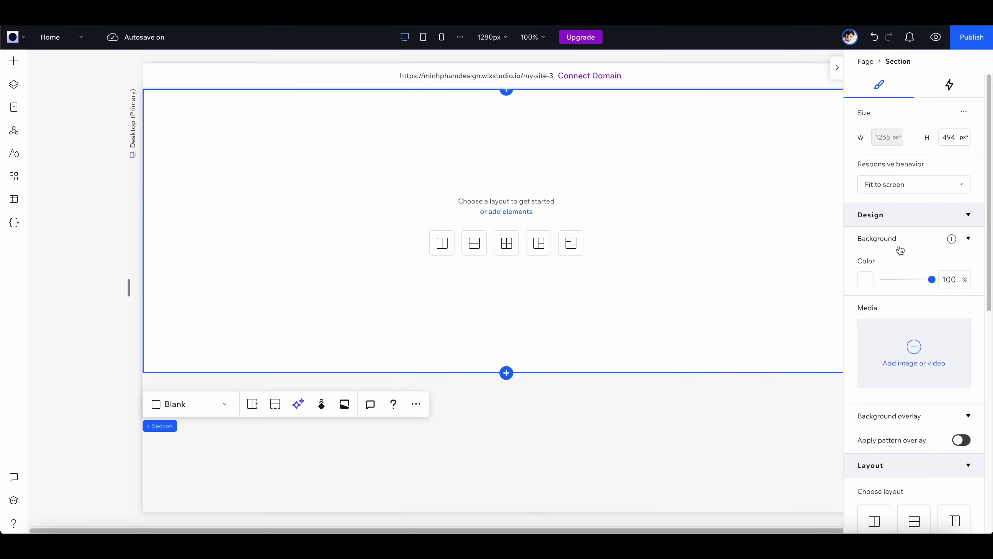
- Give the section a custom light grey #C8CBCF background
click(866, 280)
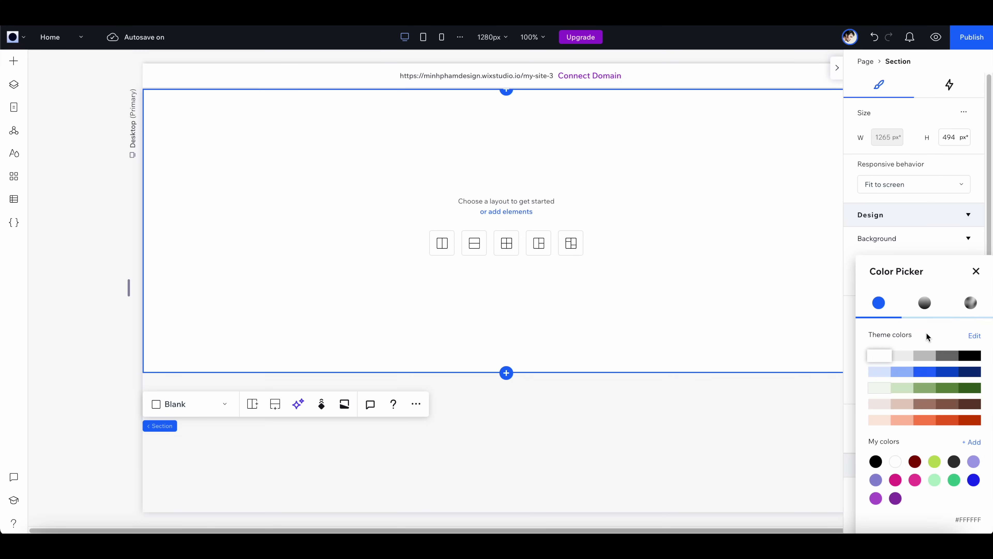
click(974, 444)
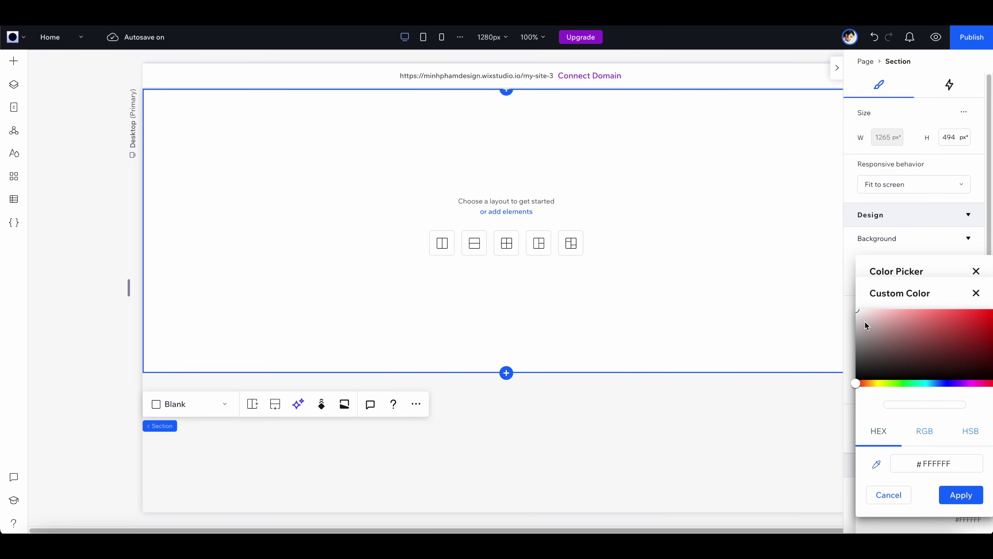
click(856, 322)
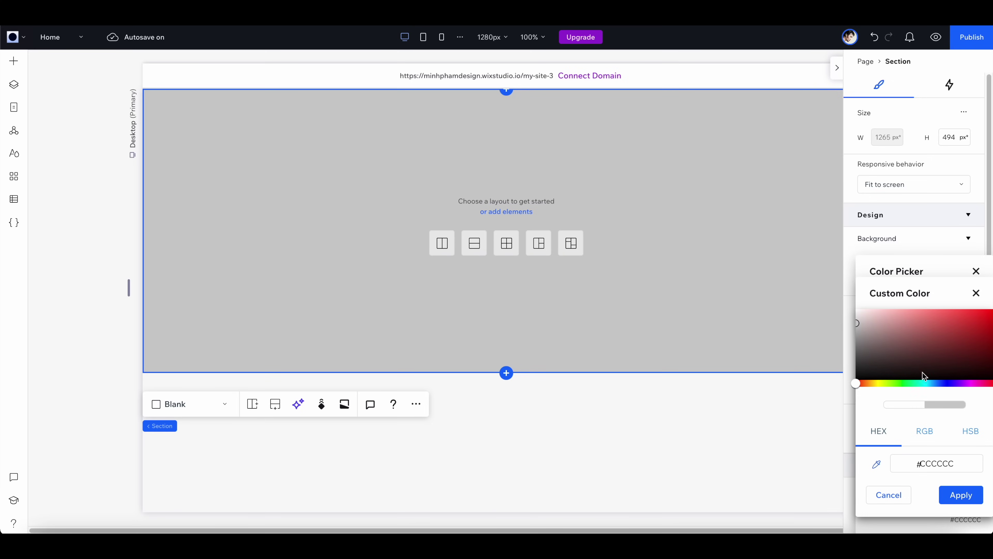
click(938, 384)
click(860, 322)
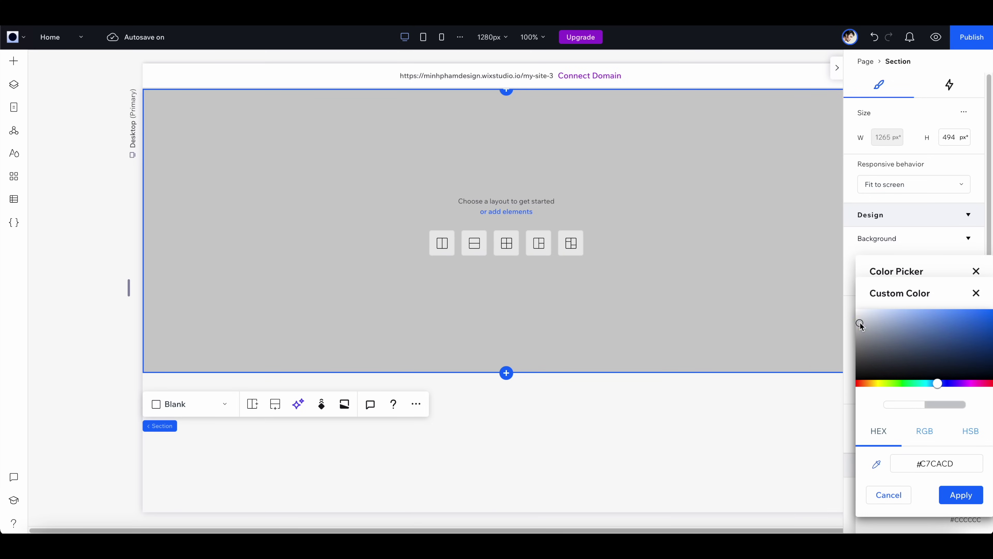
click(976, 496)
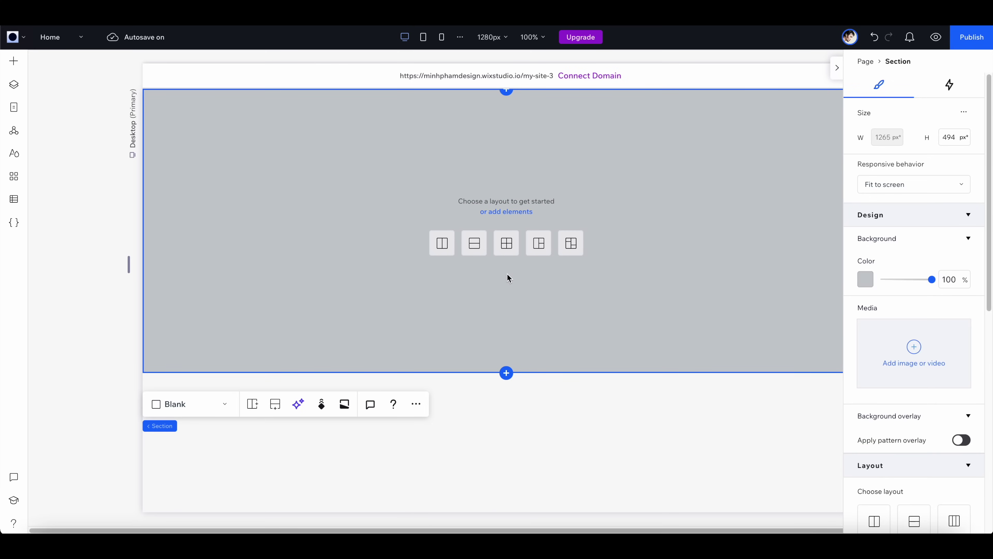
- Quick-add a VideoBox, move it to the section's upper middle, and open Change Video
right_click(507, 274)
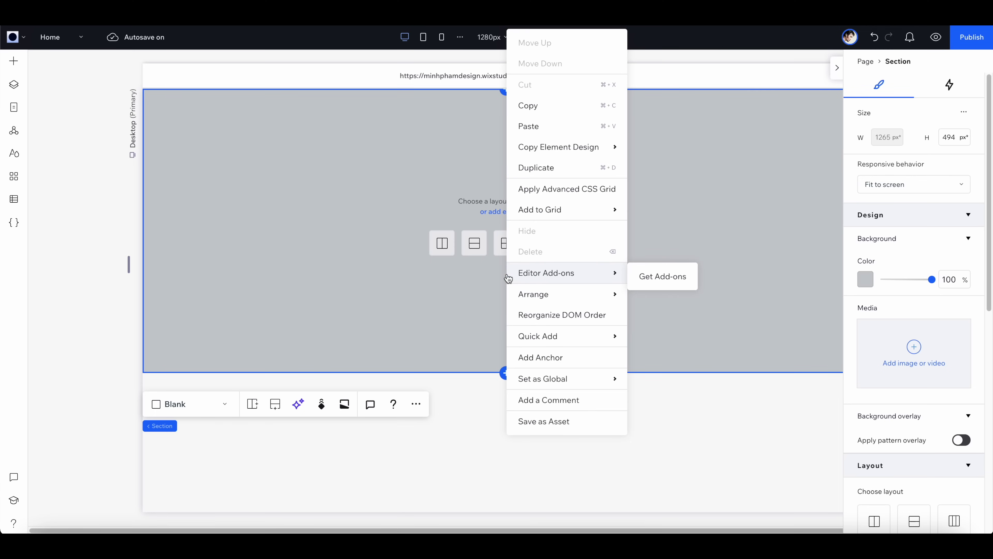
mouse_move(568, 335)
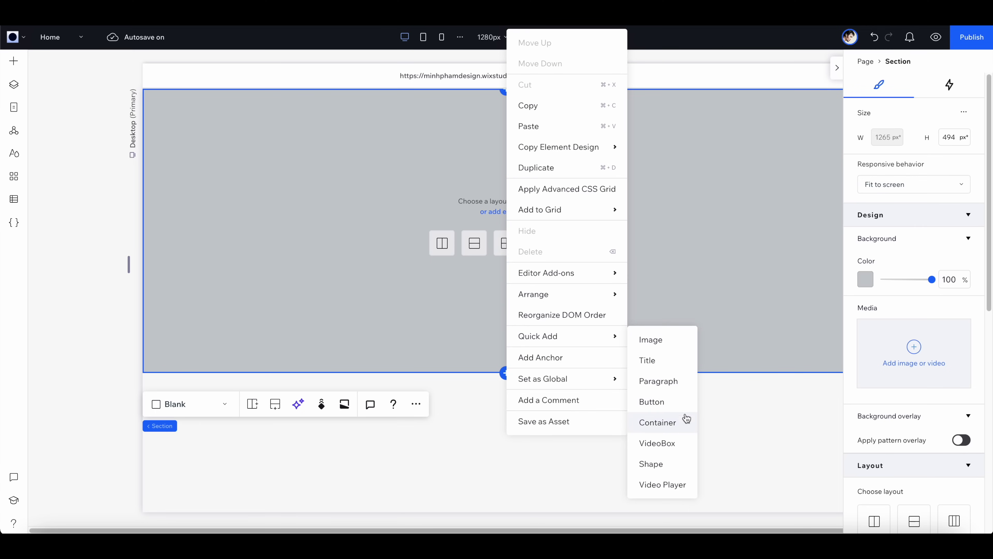
click(684, 445)
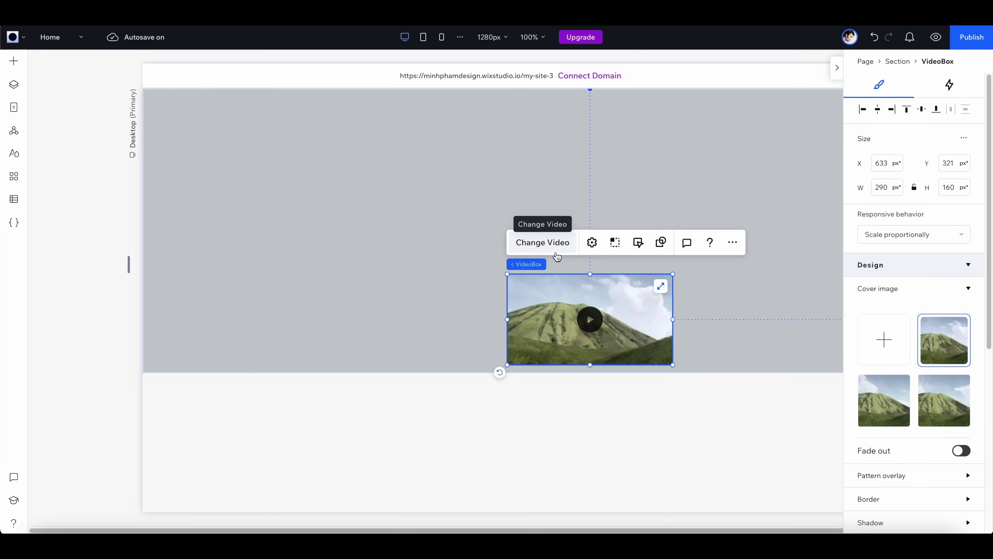
drag(535, 294, 433, 196)
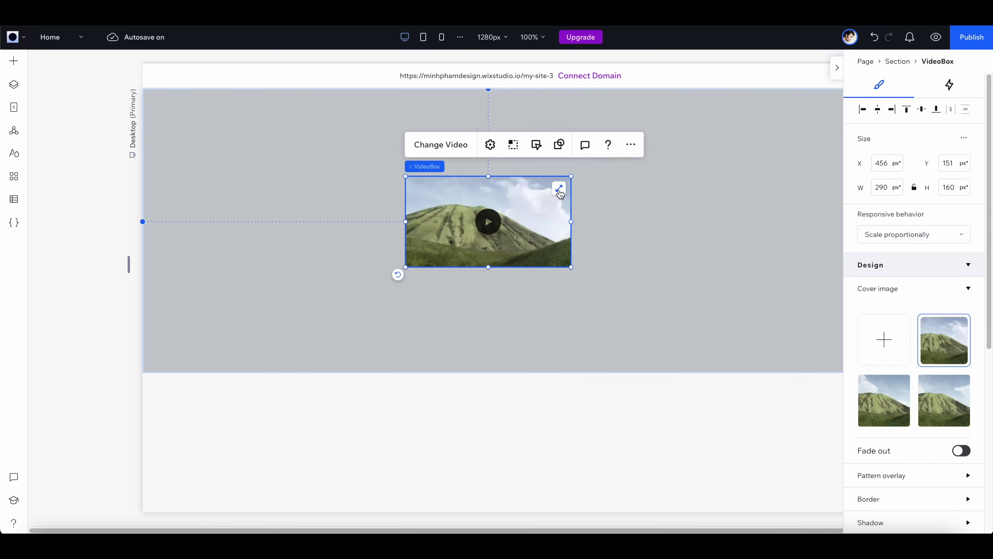
click(435, 152)
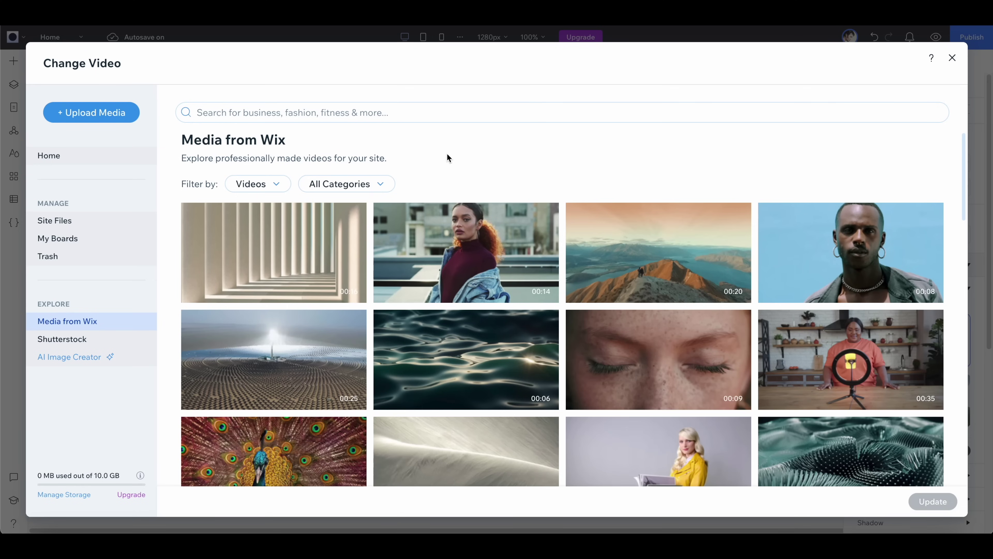
- Replace the video with the grey torus clip from Wix's Transparent Videos
click(108, 325)
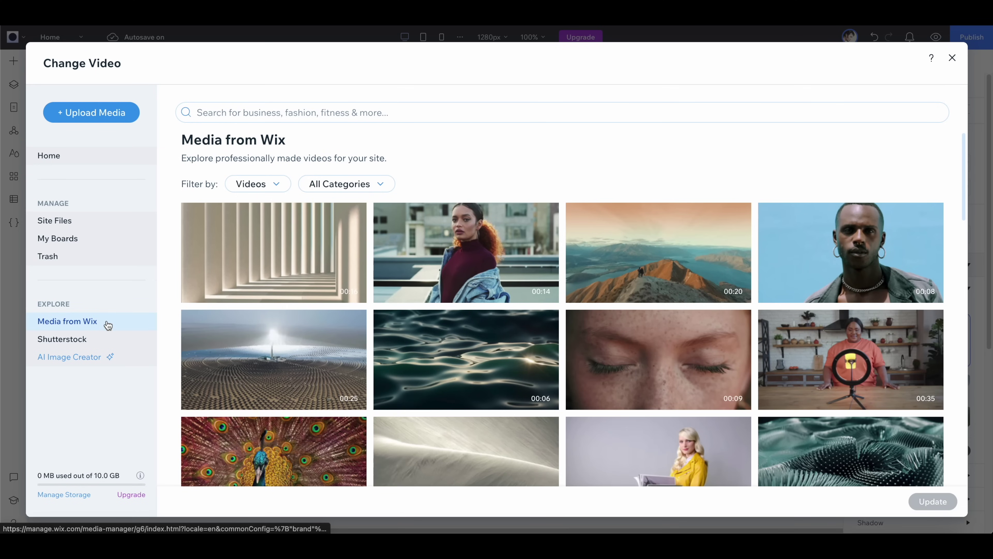
click(263, 187)
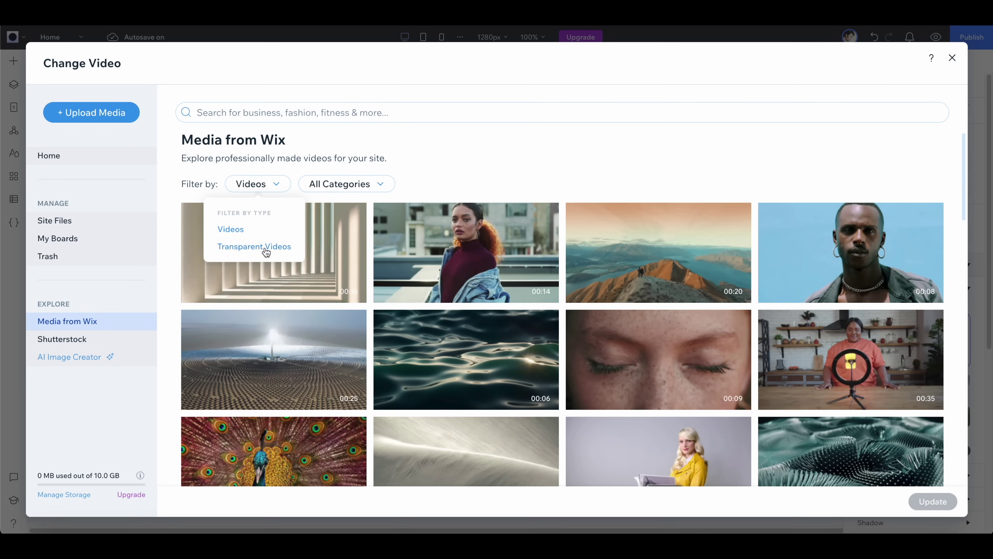
click(266, 247)
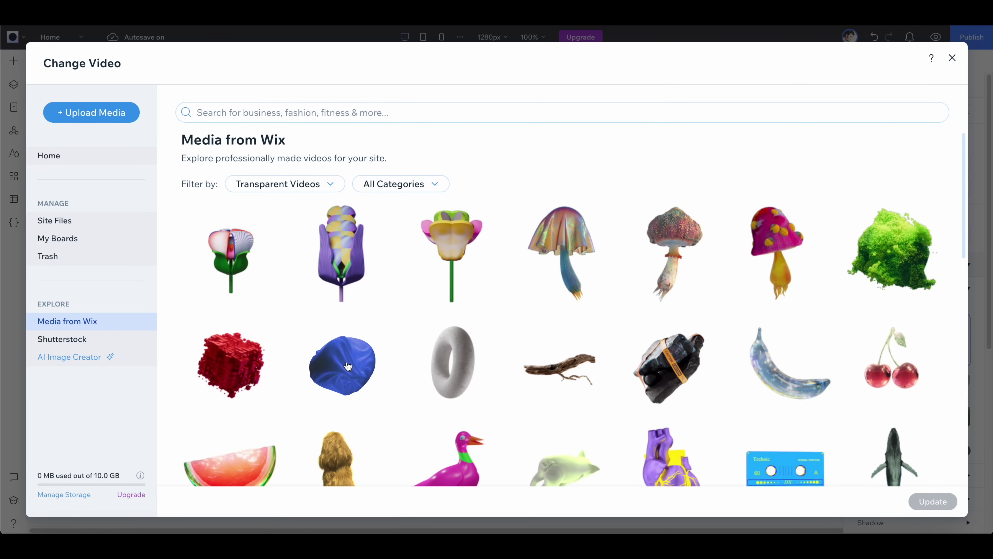
click(452, 362)
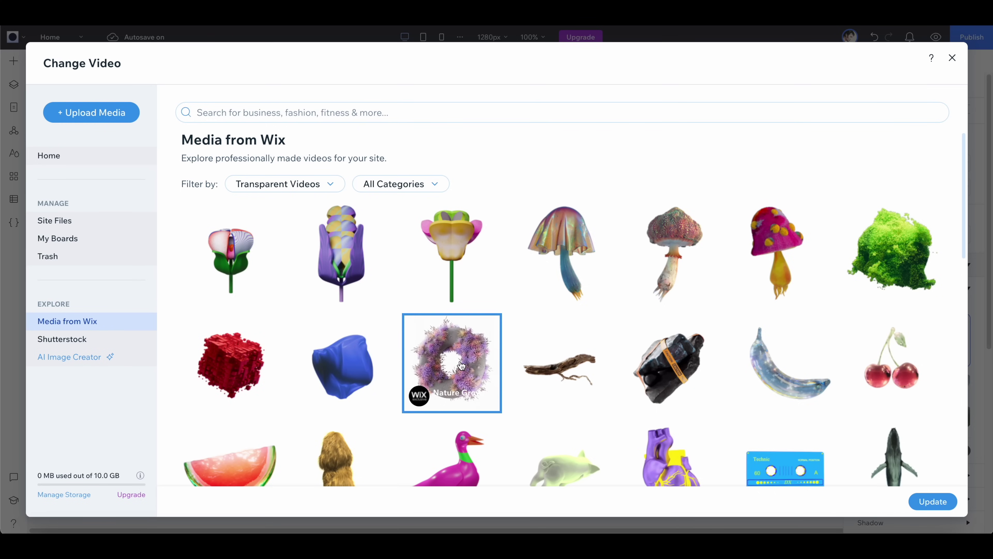
click(950, 504)
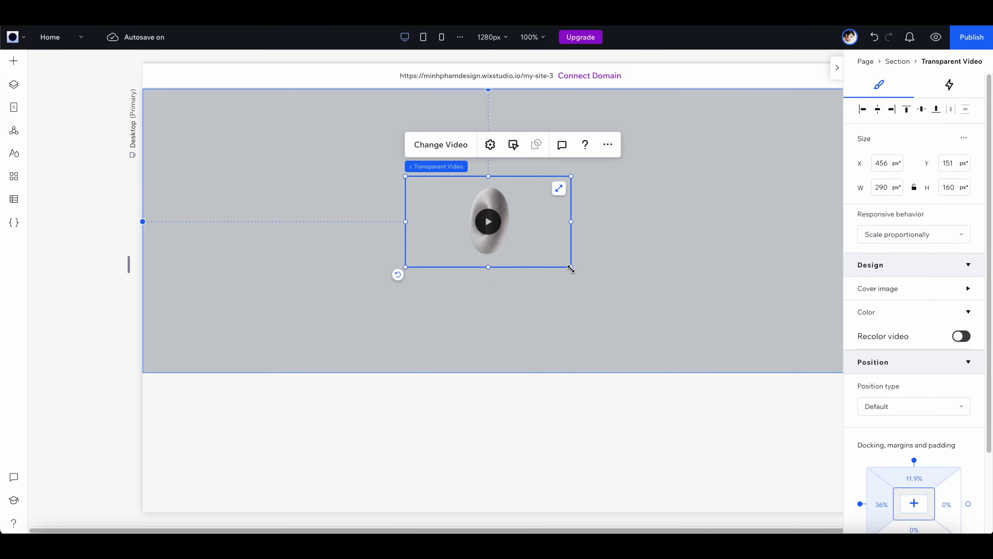
- Enlarge the torus video, set Relative width responsive behaviour, and preview it
drag(571, 268, 706, 301)
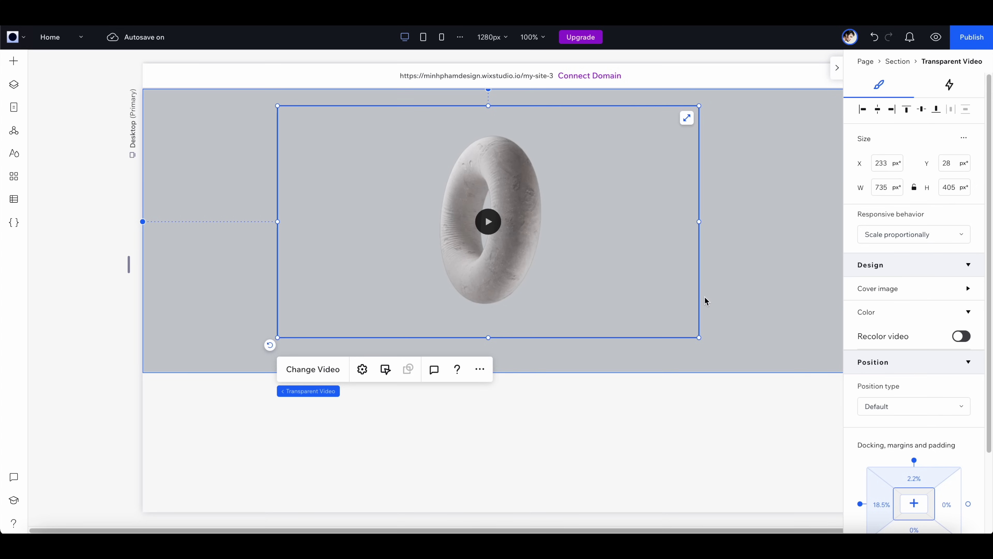
click(902, 235)
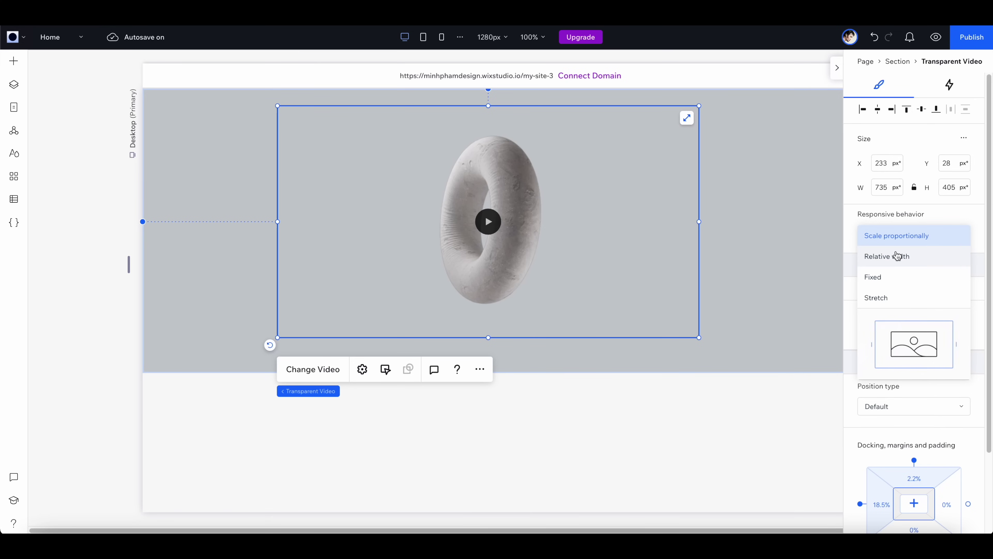
click(898, 256)
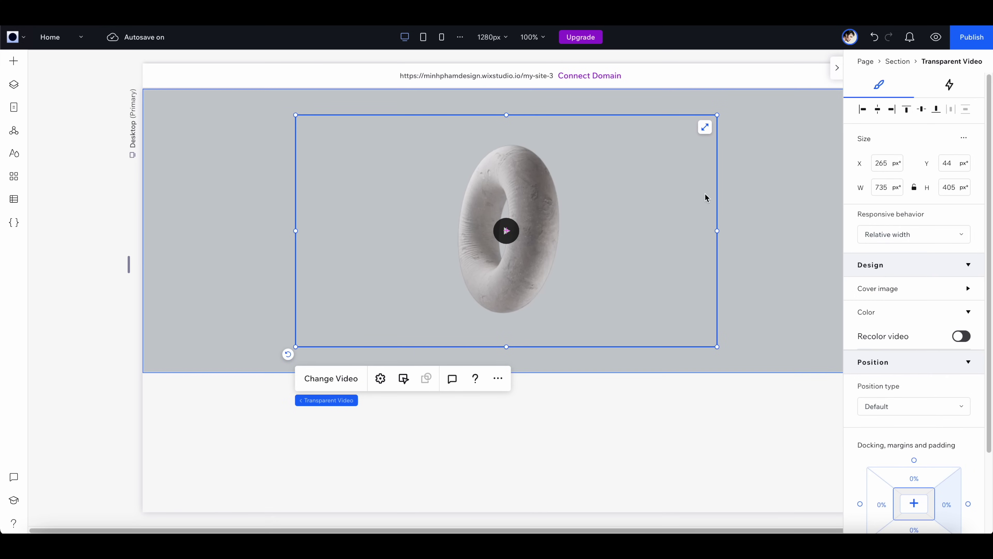
click(936, 36)
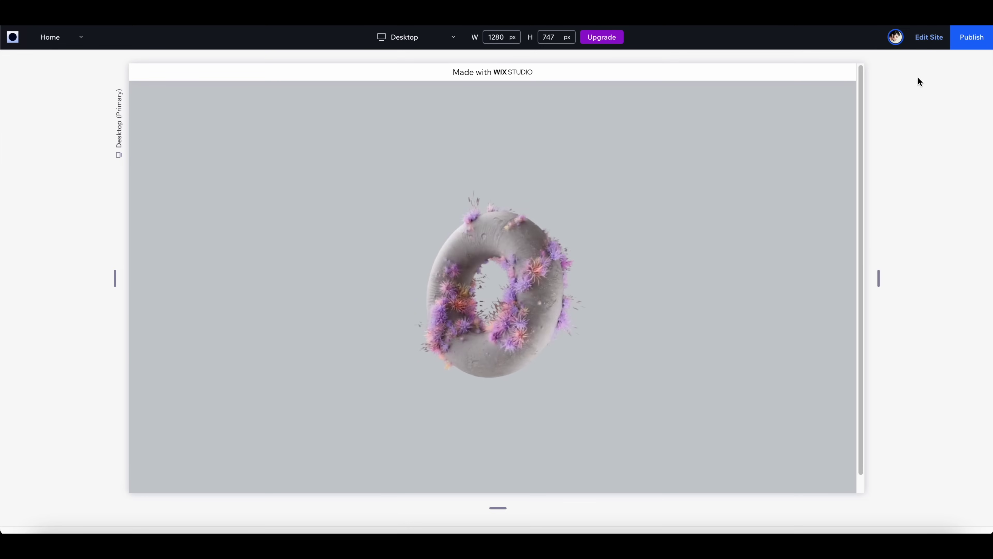
click(938, 38)
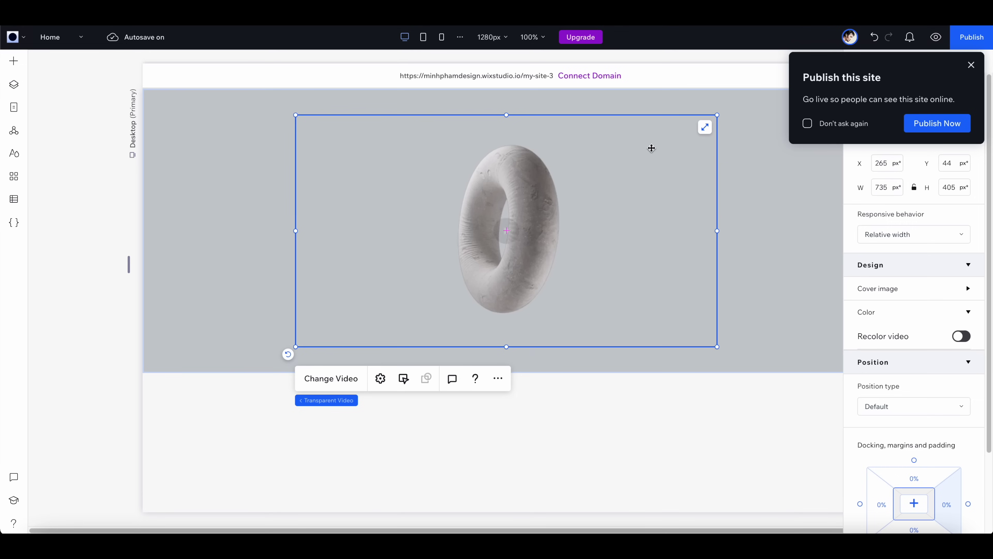
- Resize the torus video to 884×487 px, then select the grey section
drag(718, 115, 760, 92)
click(251, 202)
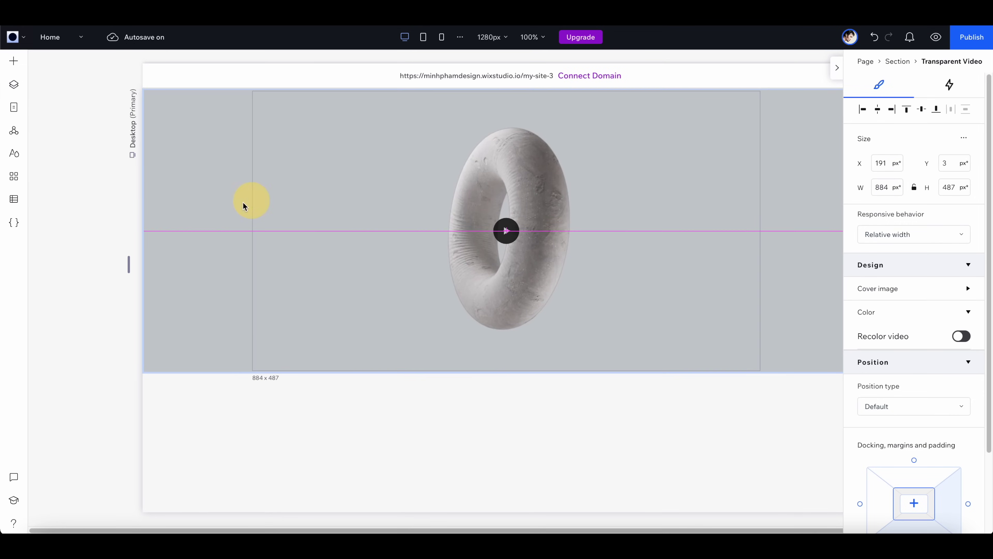
click(230, 205)
right_click(231, 205)
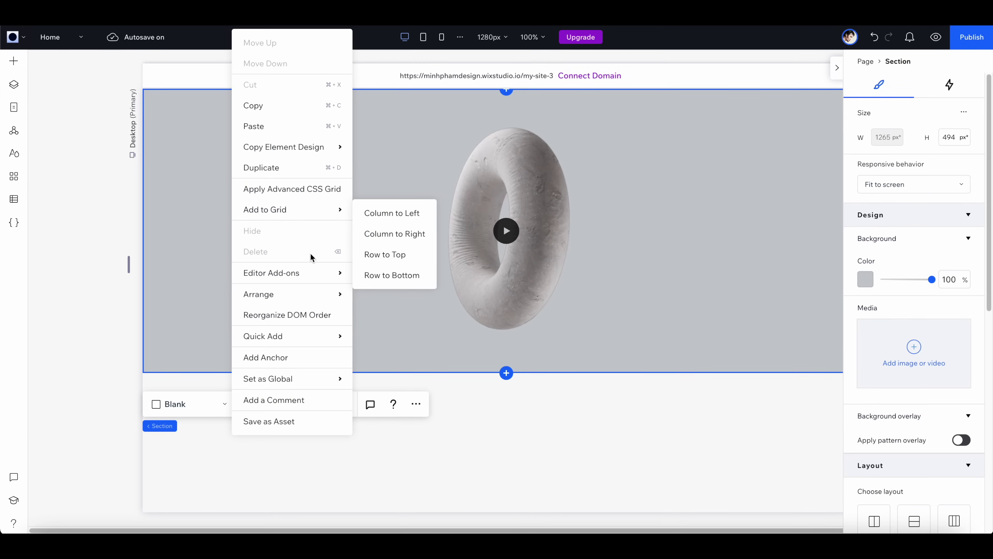
- Add a title reading 'Illusion' to the section
mouse_move(327, 335)
click(385, 364)
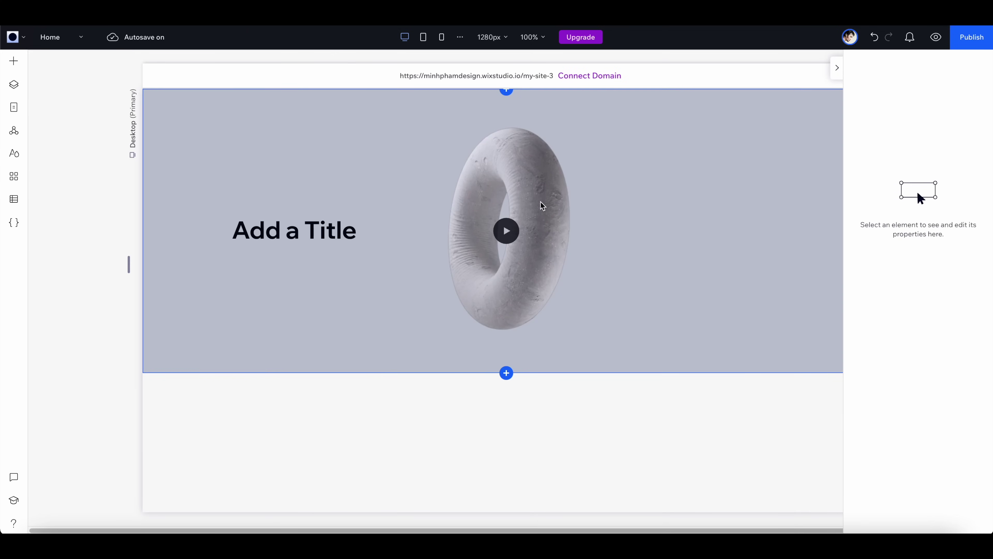
click(330, 235)
key(BackSpace)
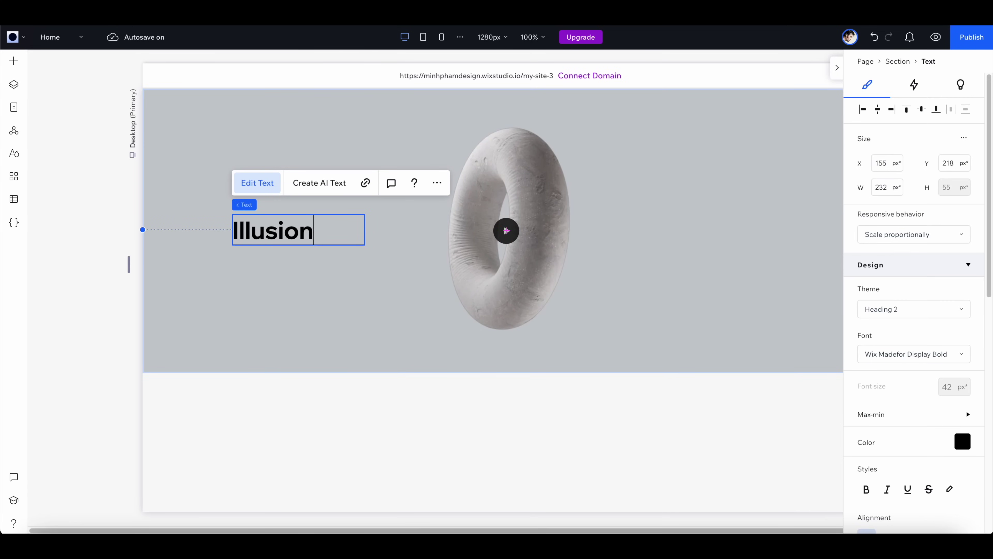
click(262, 231)
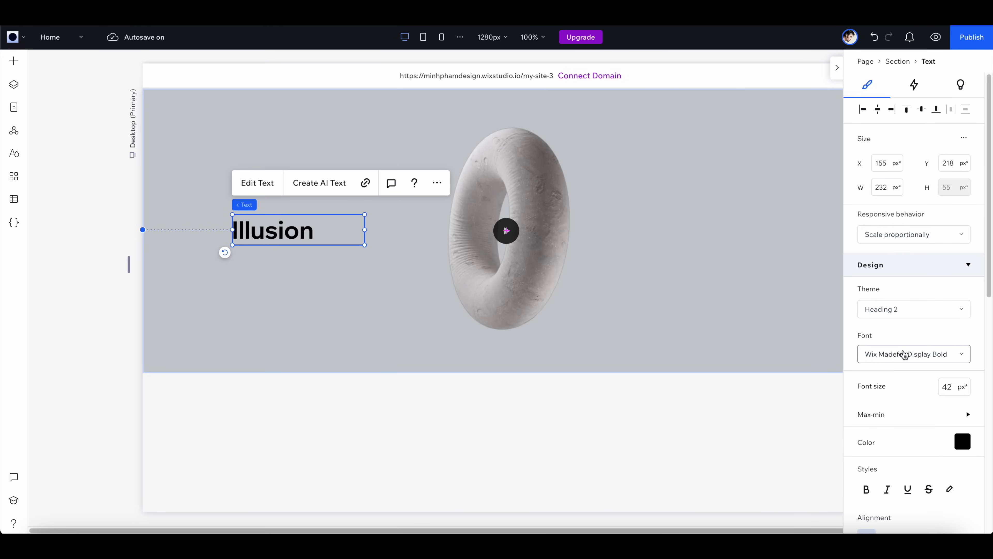
- Centre the Illusion text and align the title horizontally in the section
scroll(908, 400, down, 4)
click(888, 382)
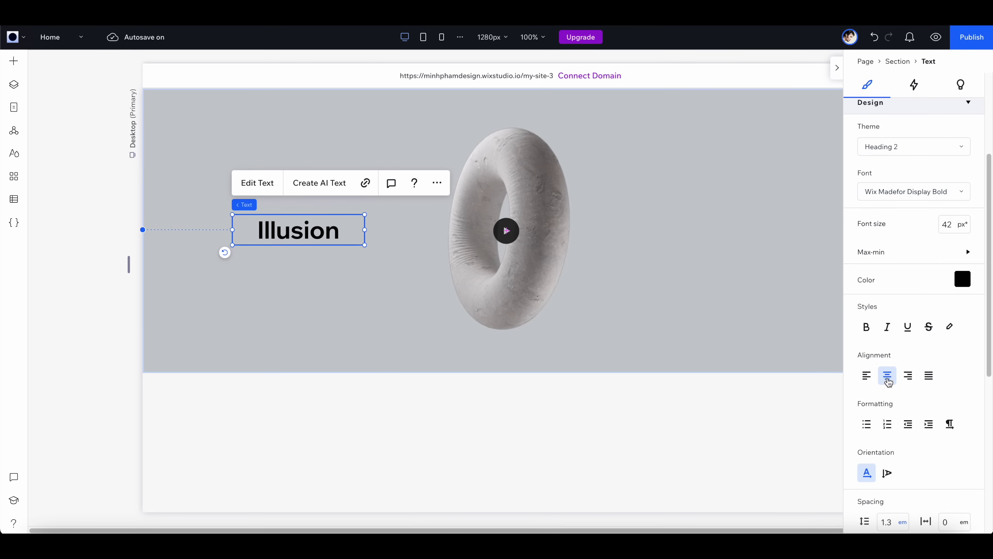
scroll(884, 149, up, 4)
click(878, 110)
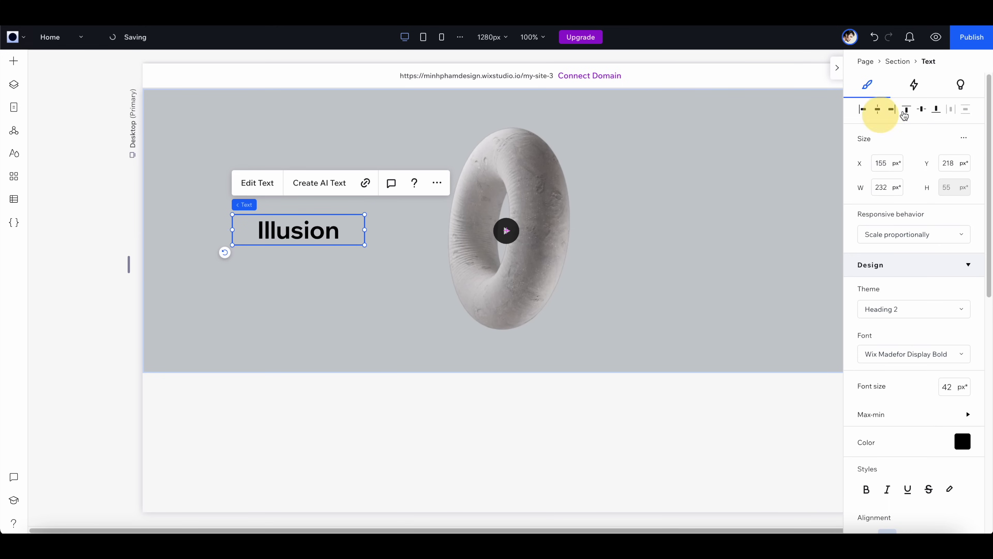
click(921, 111)
- Make the Illusion title white in Belinda script at 200 px
scroll(966, 407, down, 1)
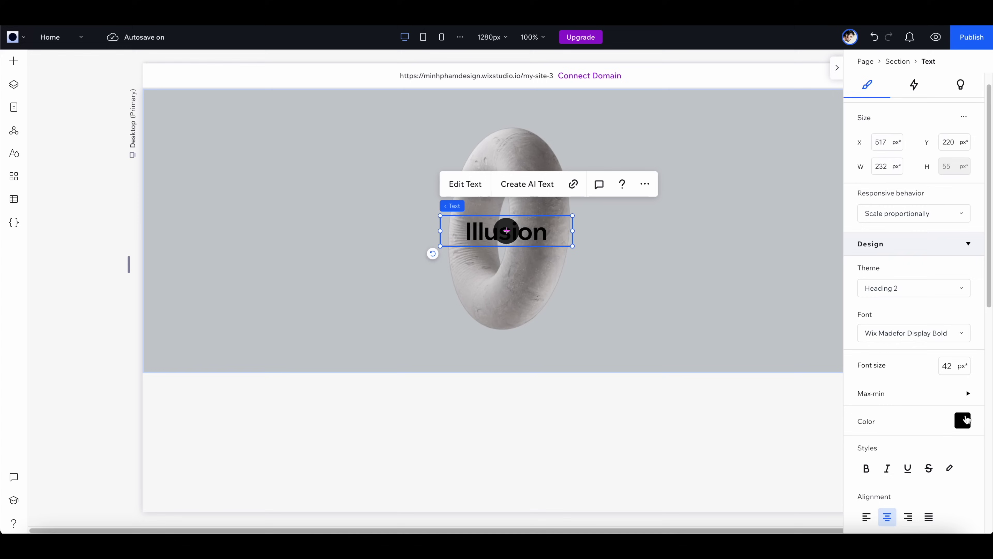
click(963, 421)
click(876, 357)
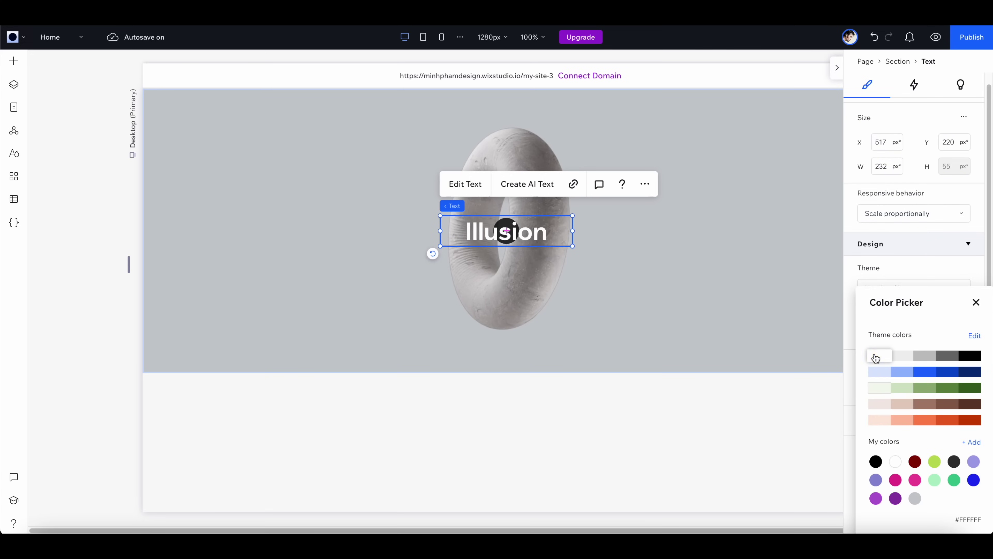
click(976, 303)
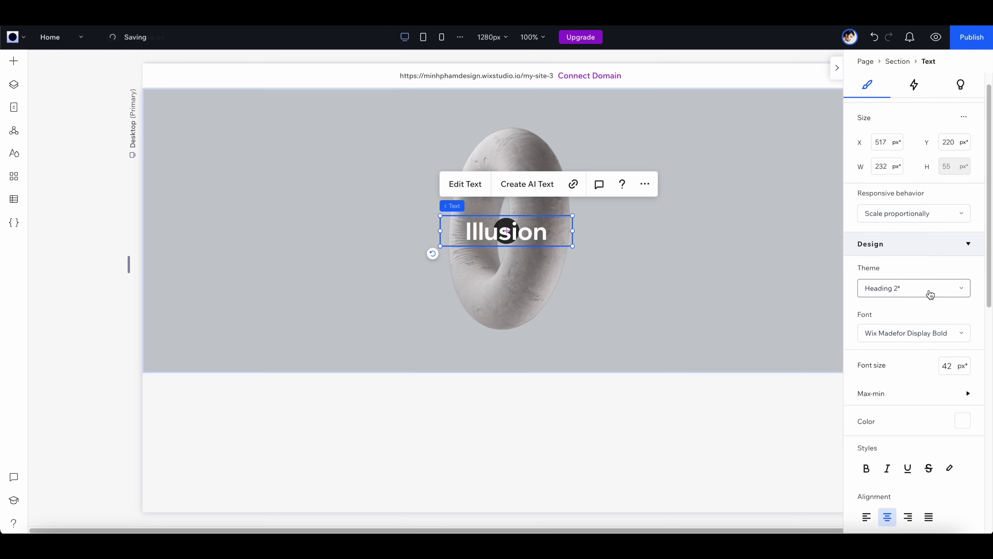
click(923, 332)
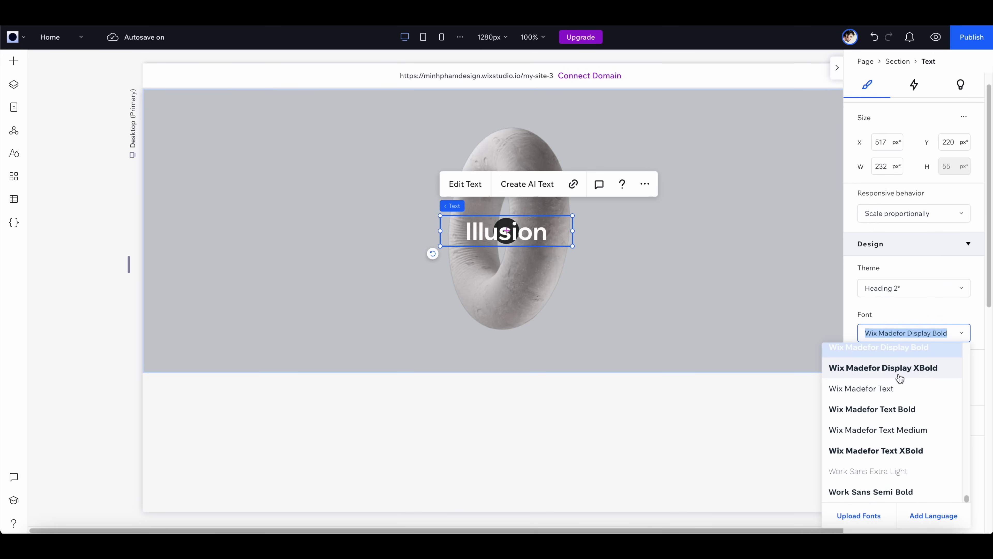
scroll(903, 407, up, 5)
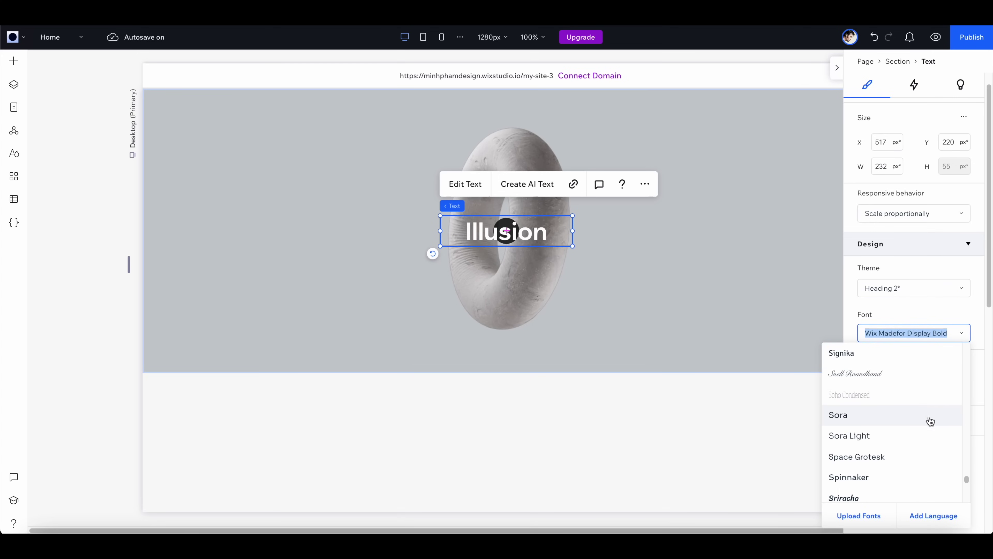
click(898, 375)
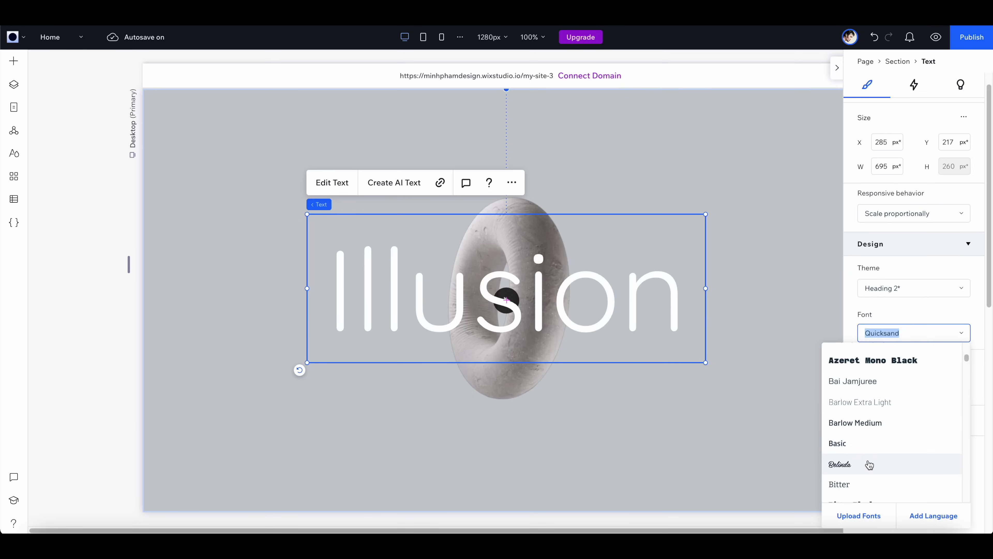
click(869, 463)
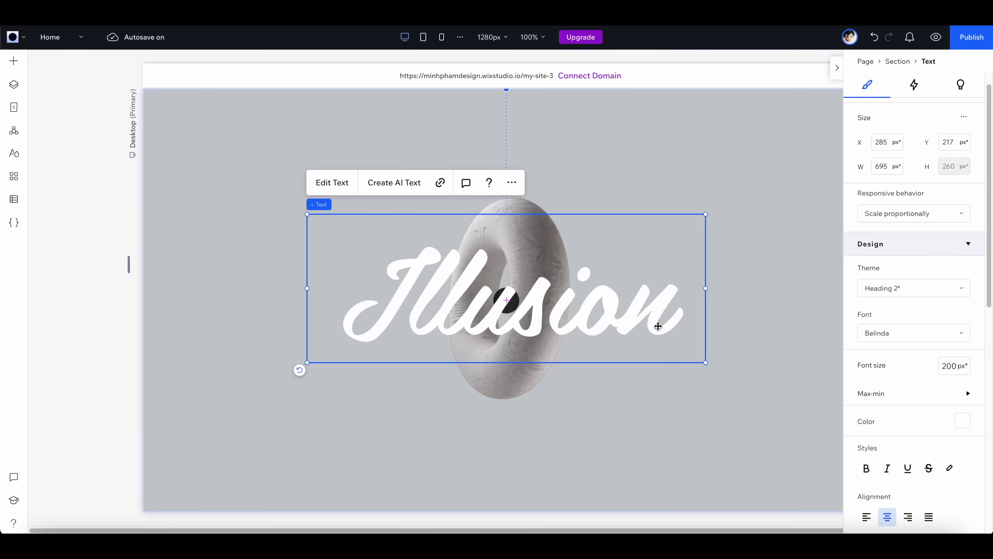
- Nudge the title down slightly and preview the site
drag(548, 307, 548, 319)
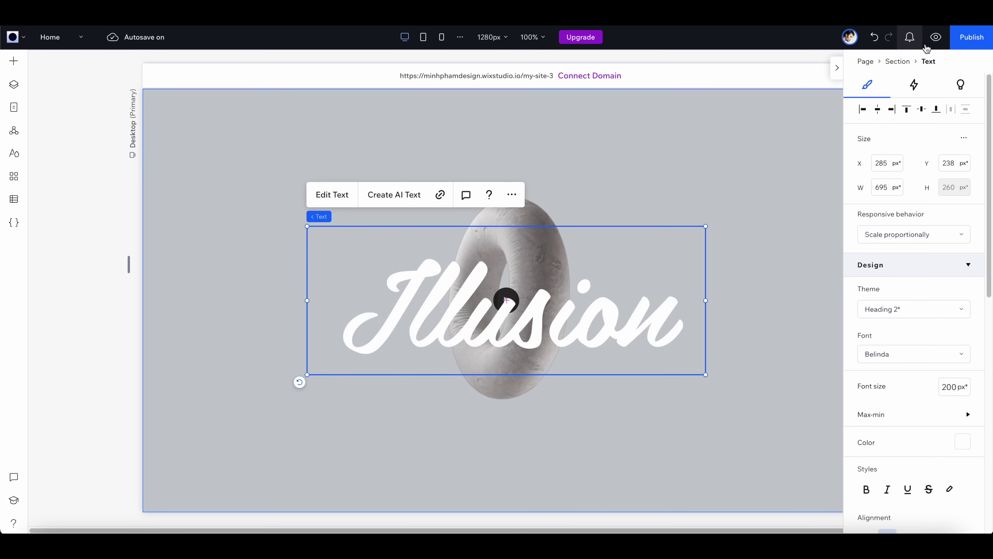
click(936, 37)
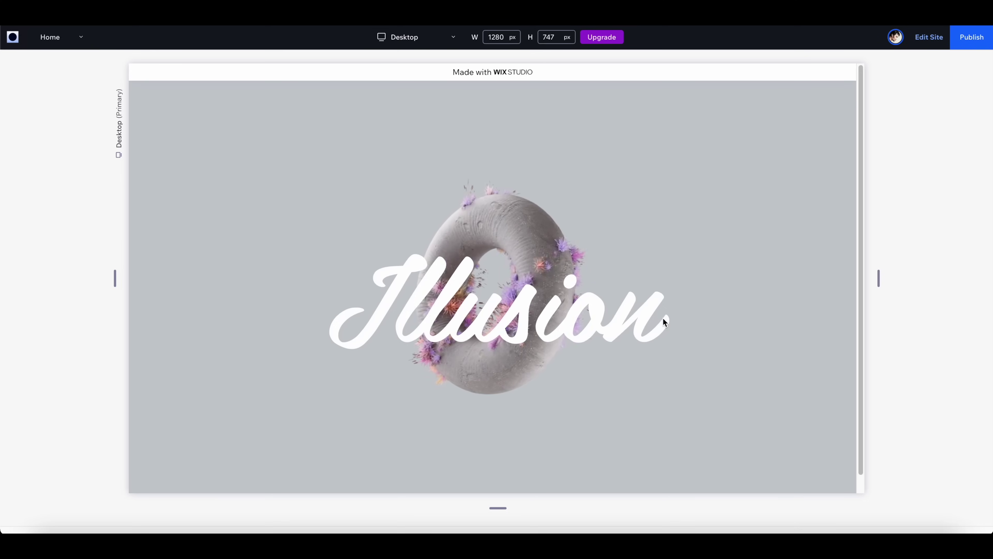
click(930, 37)
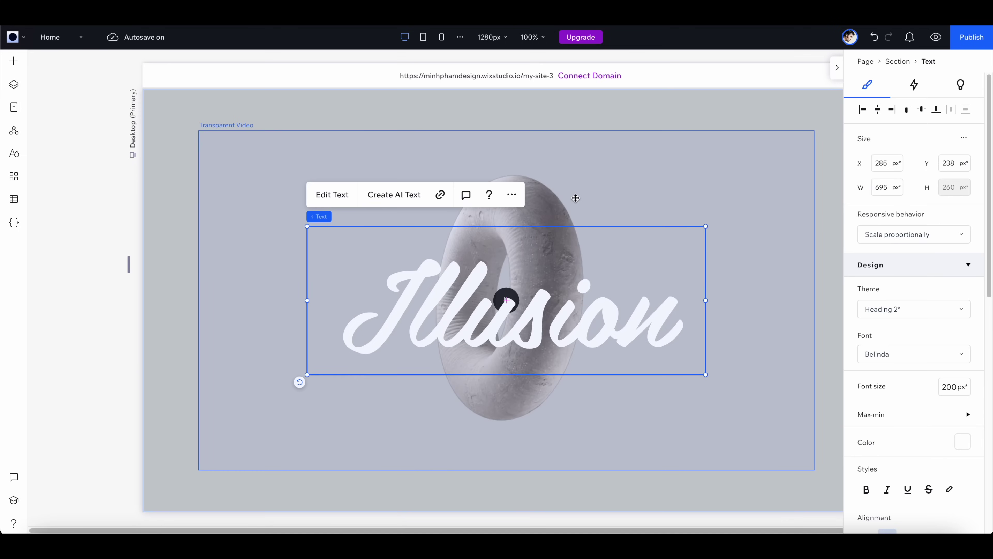
click(575, 198)
- Apply a Track 3D mouse effect to the torus video
click(945, 88)
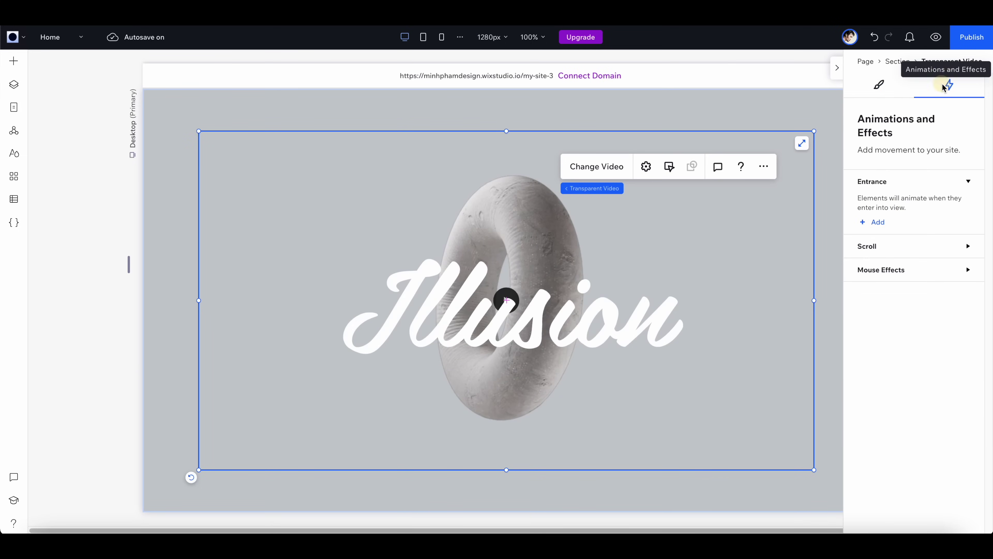
click(884, 274)
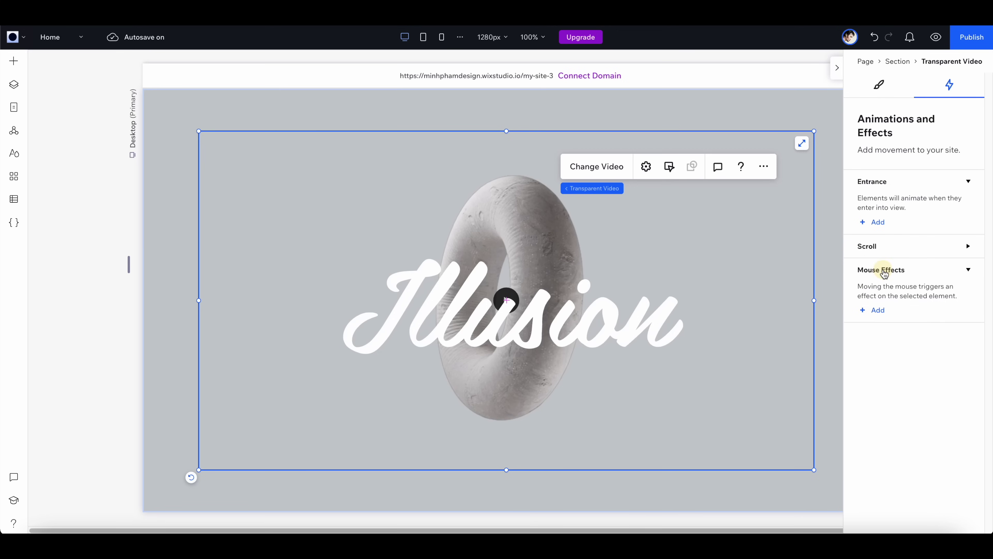
click(884, 312)
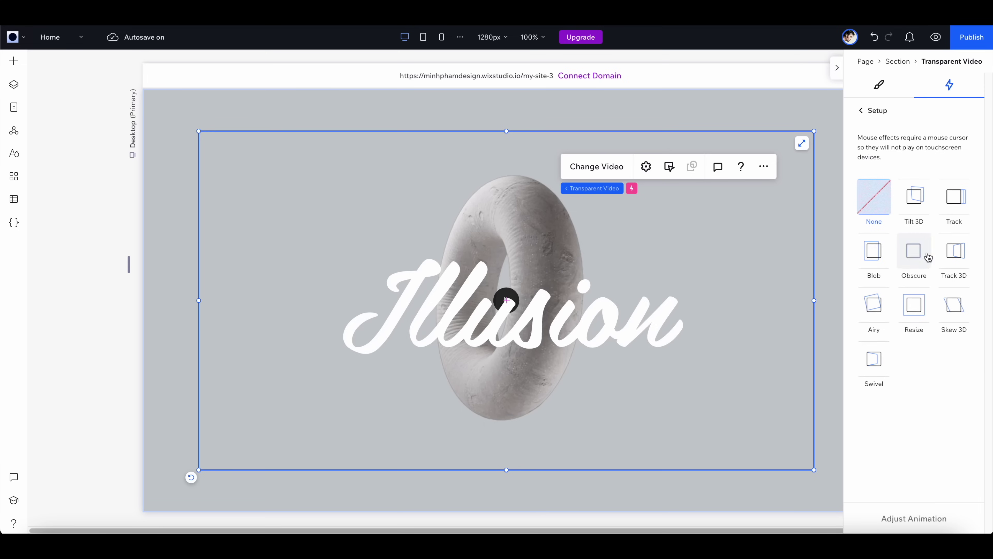
click(961, 258)
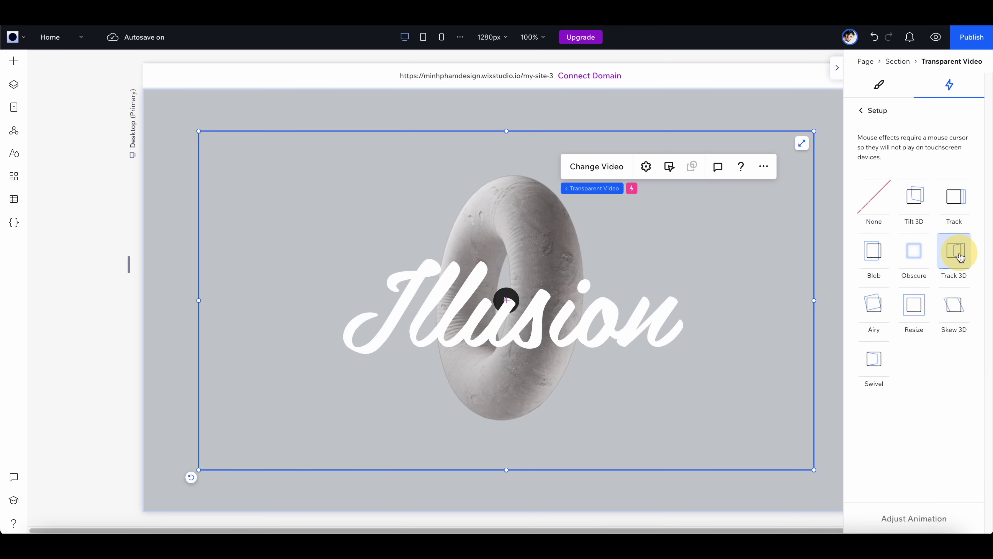
- Preview the Track 3D effect, then reopen its adjustment settings
click(936, 38)
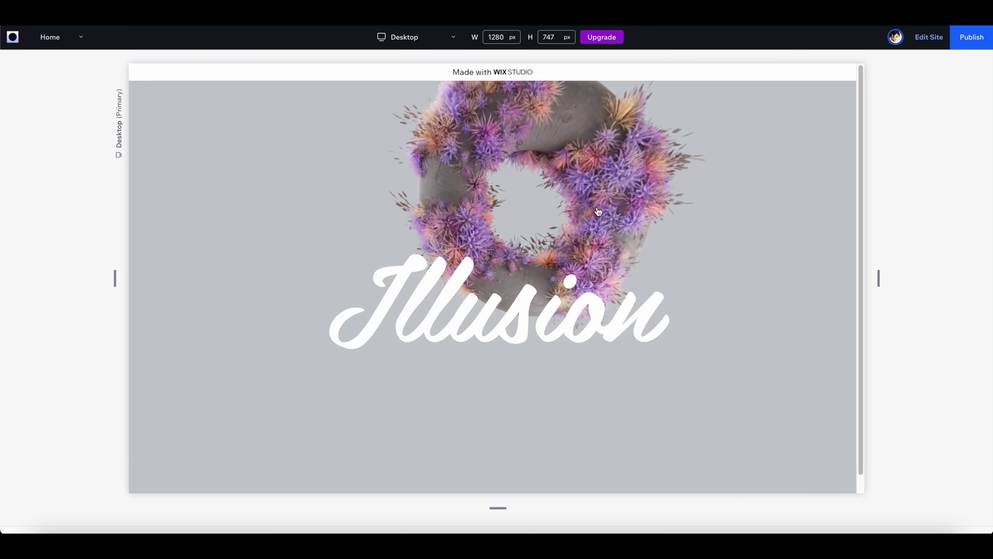
click(929, 37)
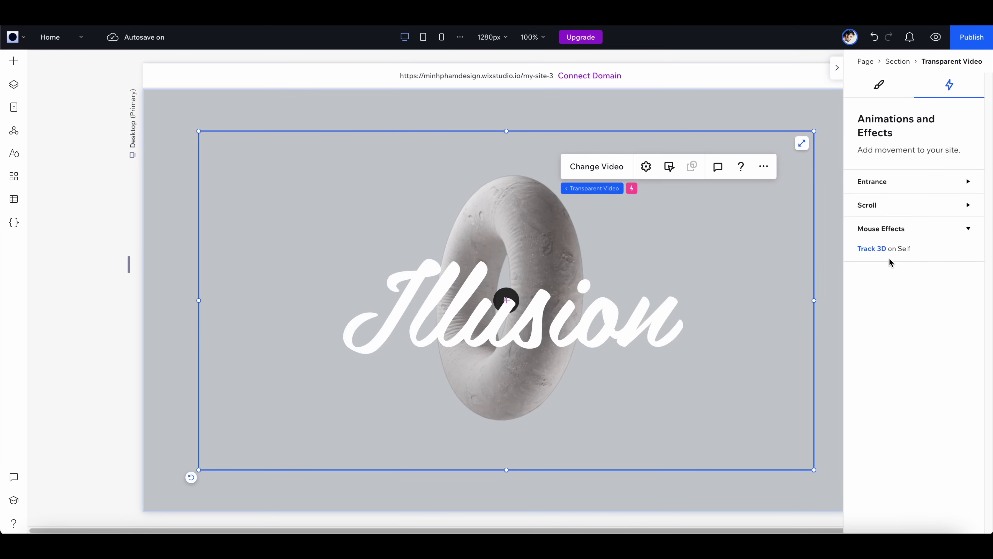
click(907, 250)
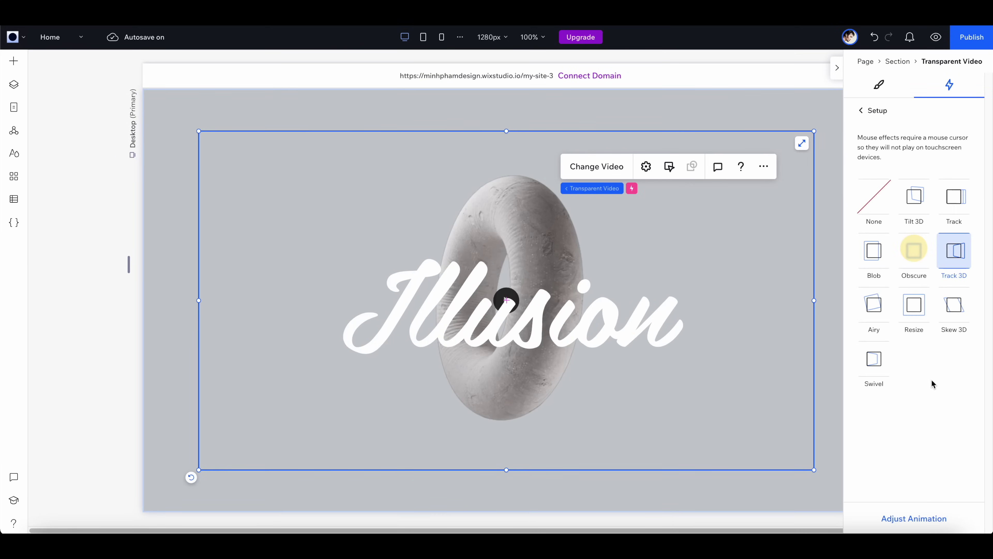
click(918, 518)
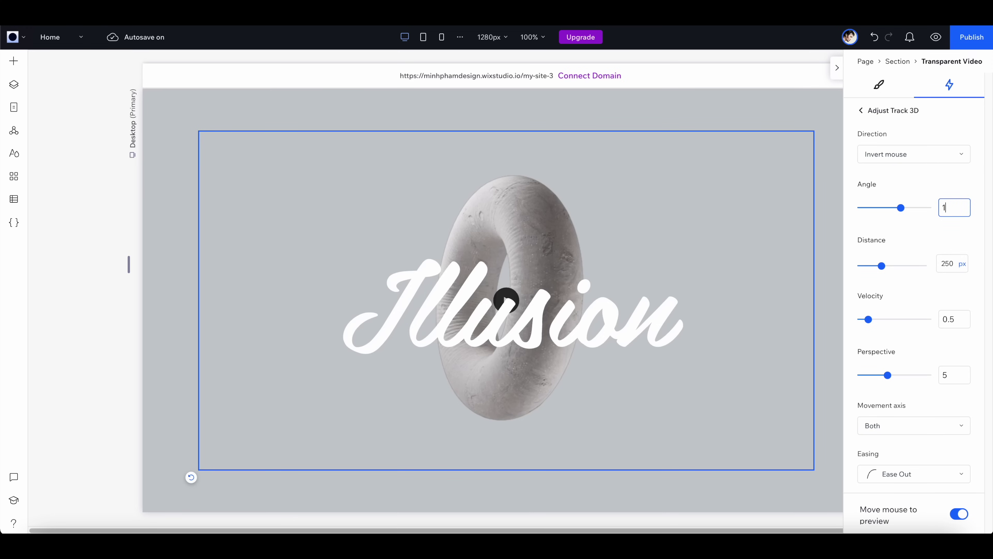
- Set the video's Track 3D distance to 50 and perspective to 8
click(955, 266)
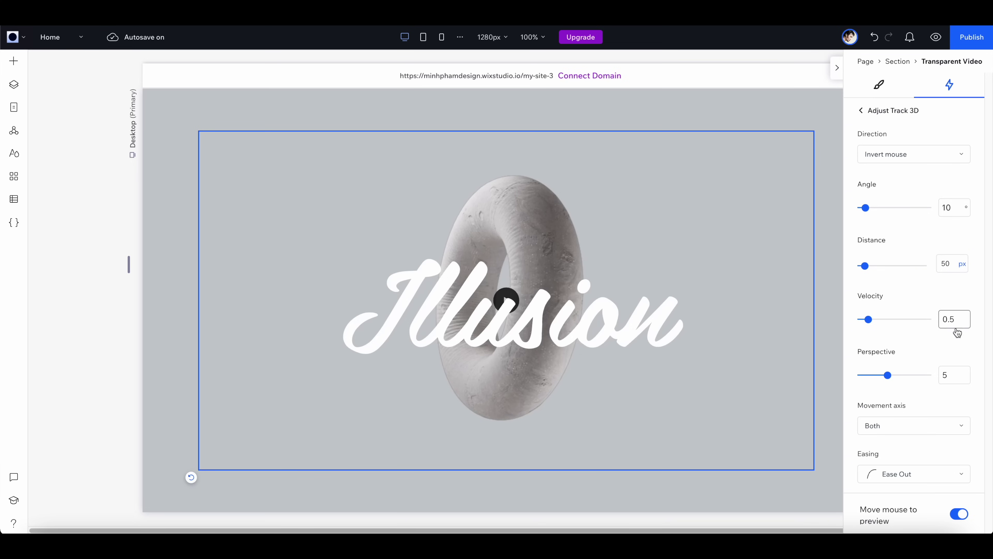
click(955, 374)
text(8)
key(Return)
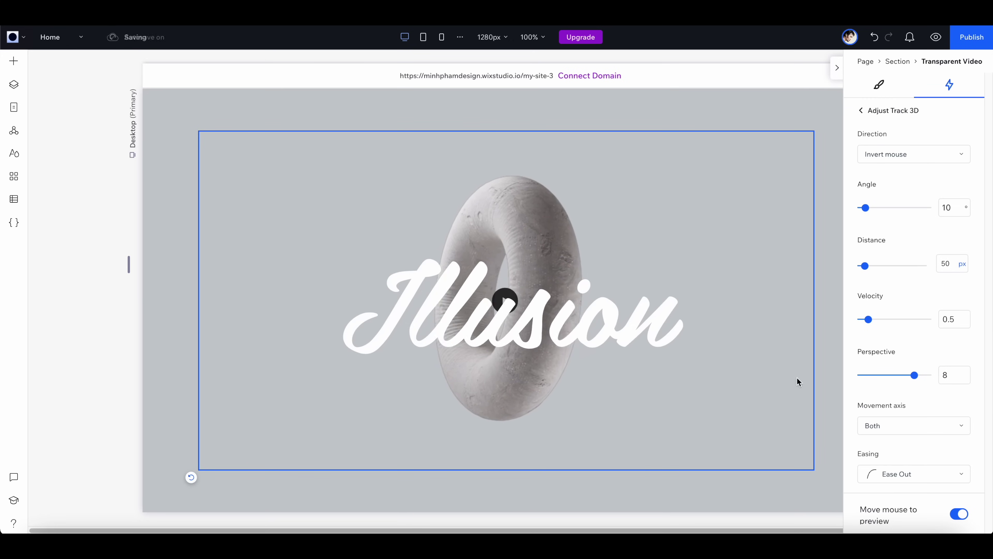
- Keep the movement axis on Both and preview the adjusted effect
click(950, 424)
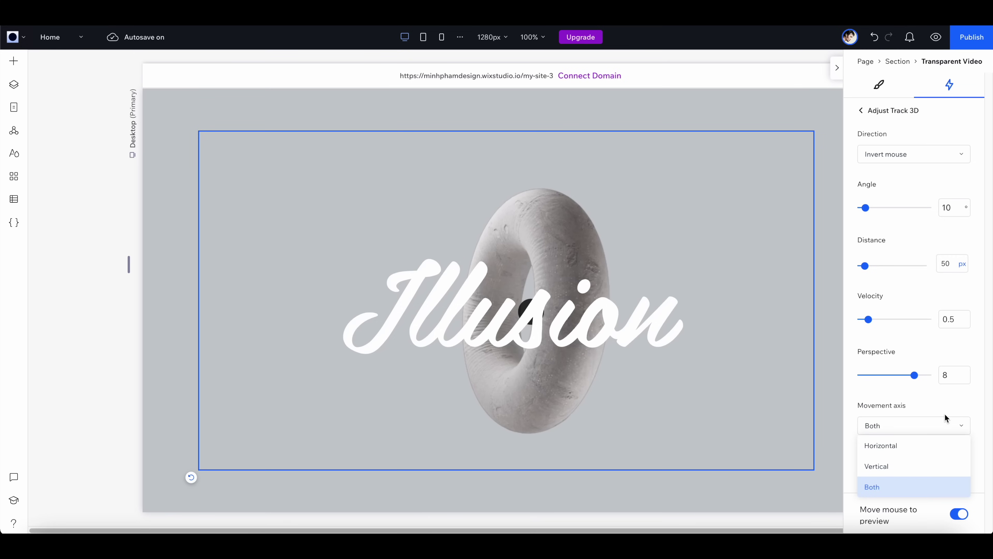
click(946, 418)
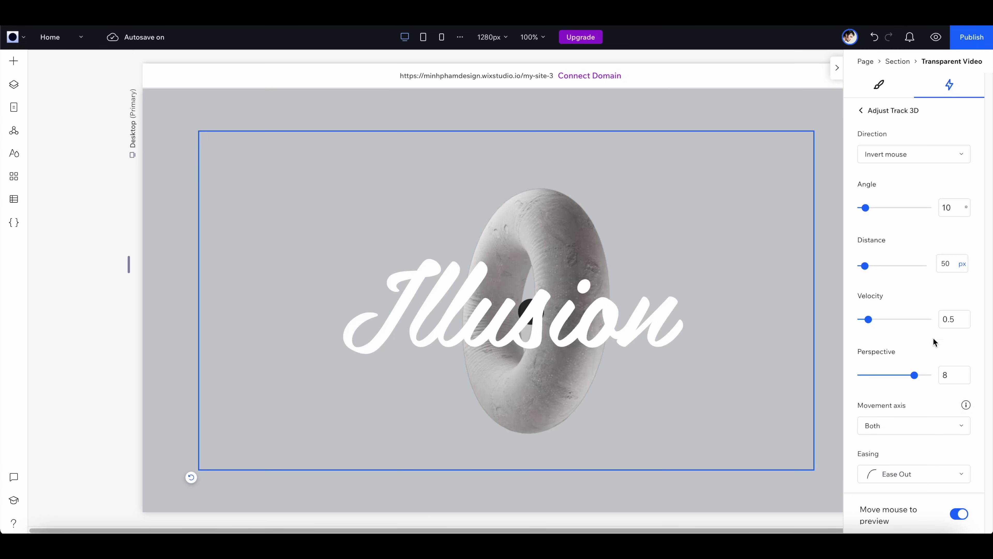
click(936, 37)
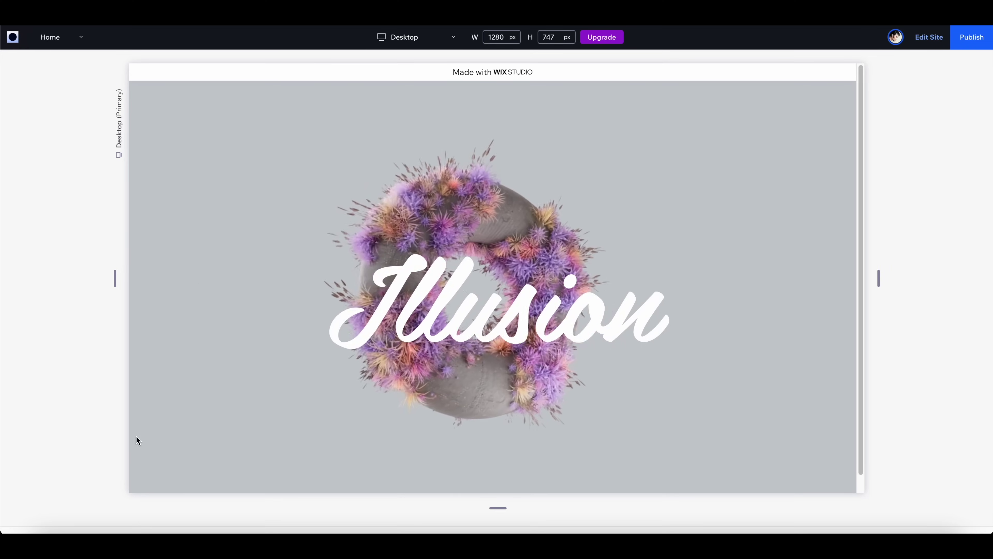
click(926, 39)
- Add a Track 3D mouse effect to the Illusion title
click(554, 334)
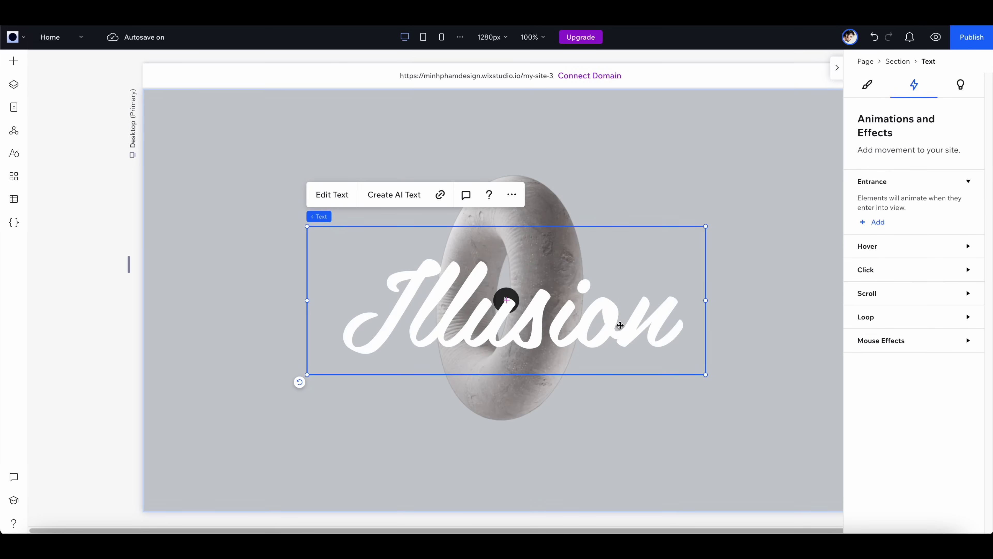
click(882, 348)
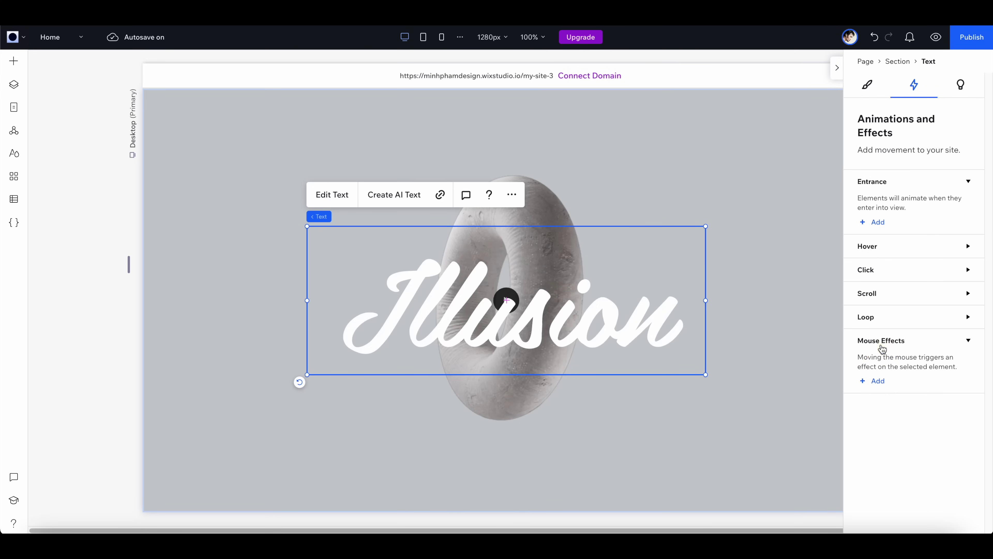
click(877, 380)
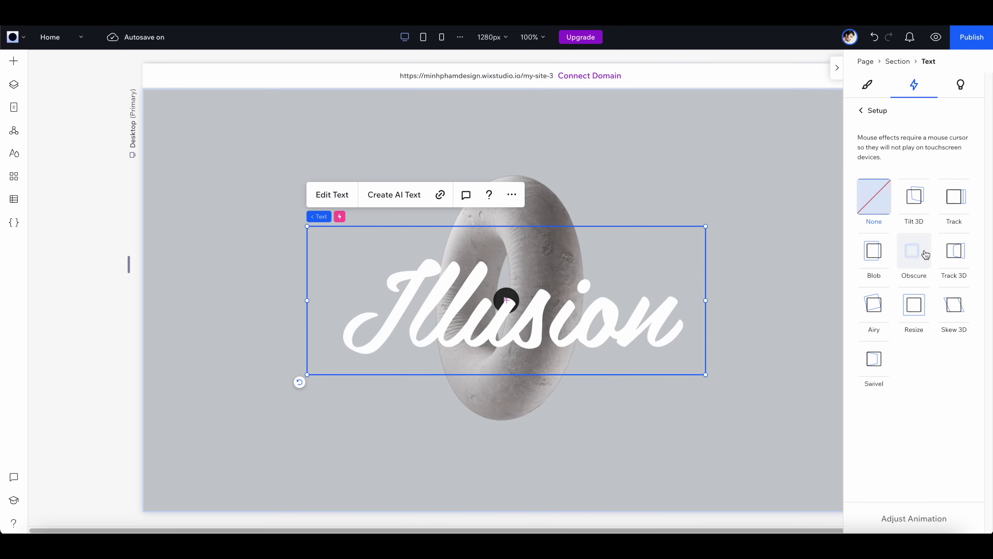
click(952, 255)
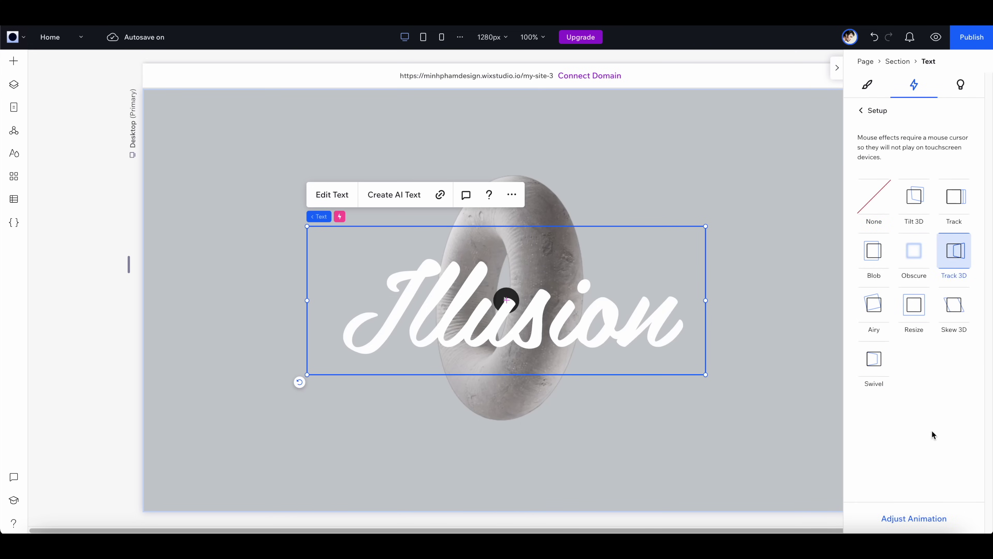
click(920, 519)
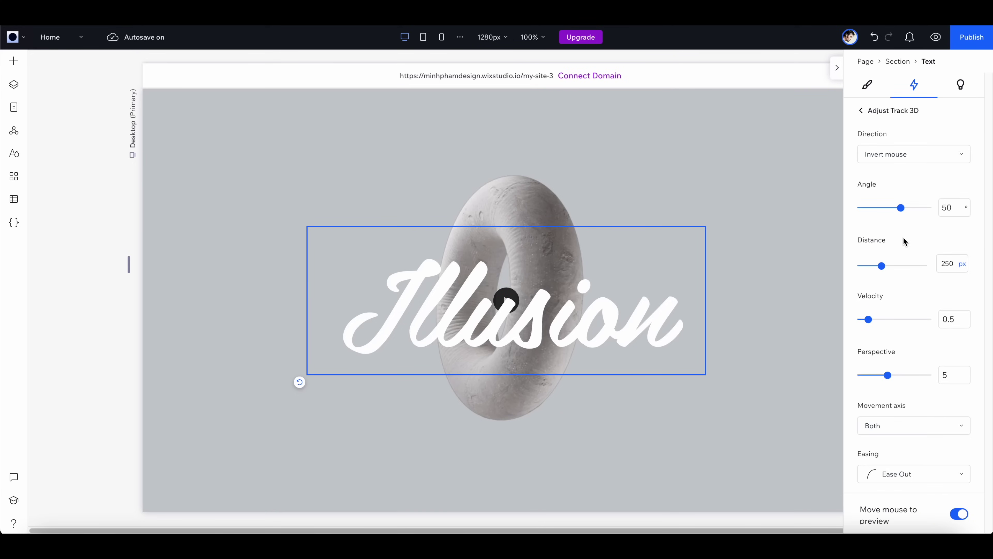
- Adjust the title's Track 3D angle and distance, set perspective 8, and preview
click(948, 208)
click(951, 265)
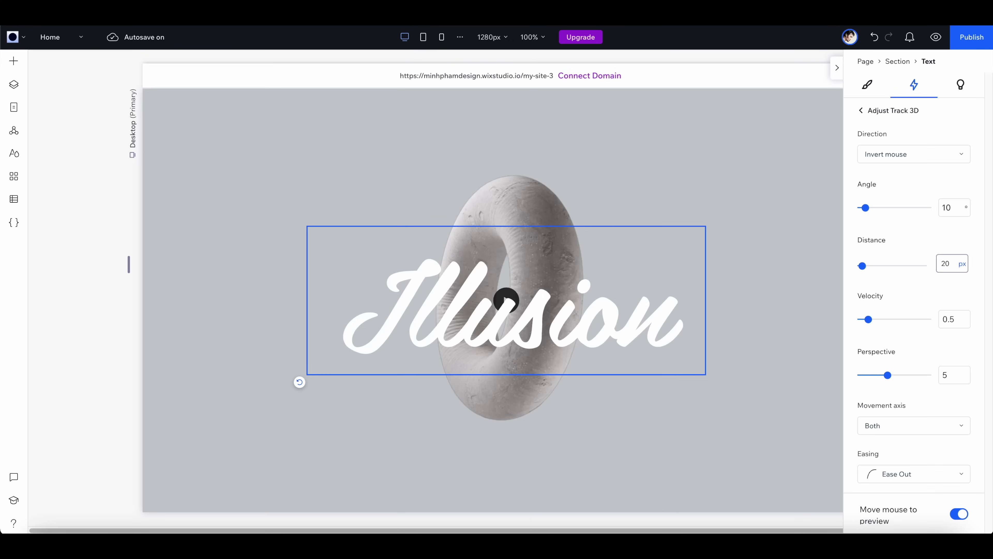
click(951, 376)
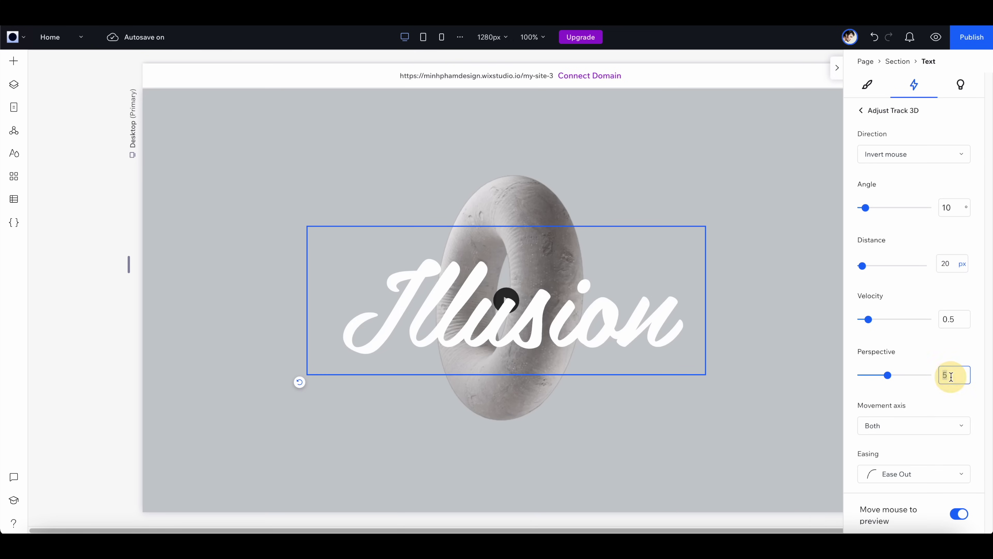
text(8)
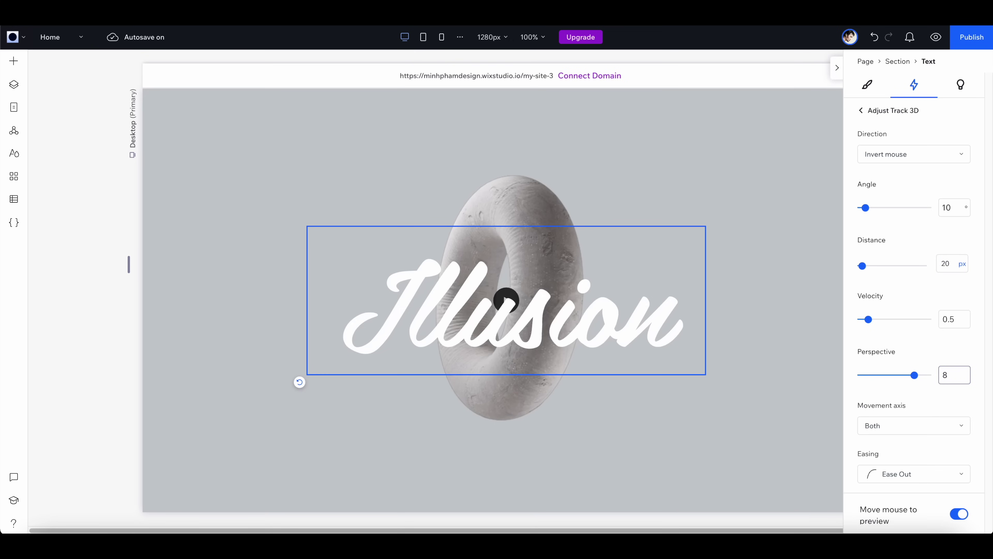
click(936, 36)
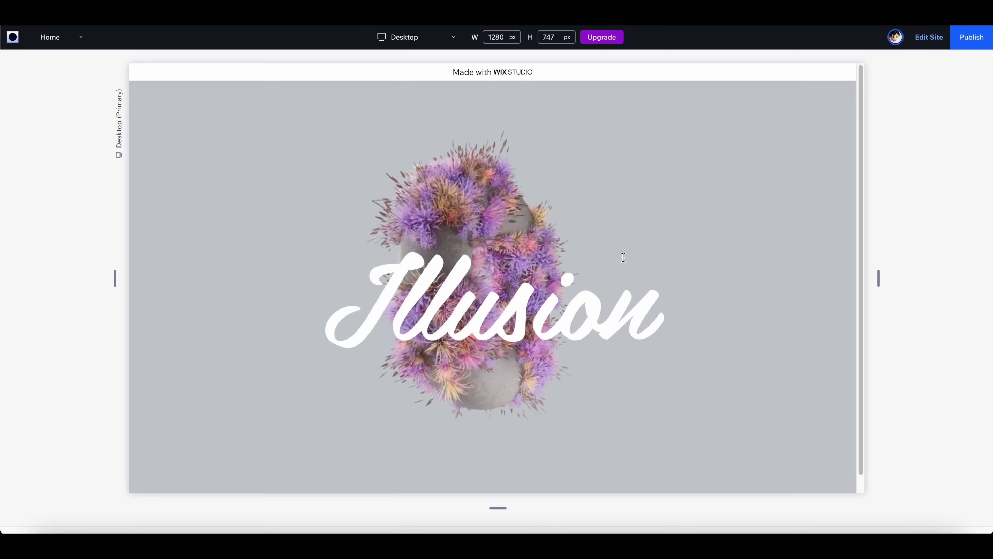
- Quick-add a container to the hero section and stretch it to full size
click(929, 37)
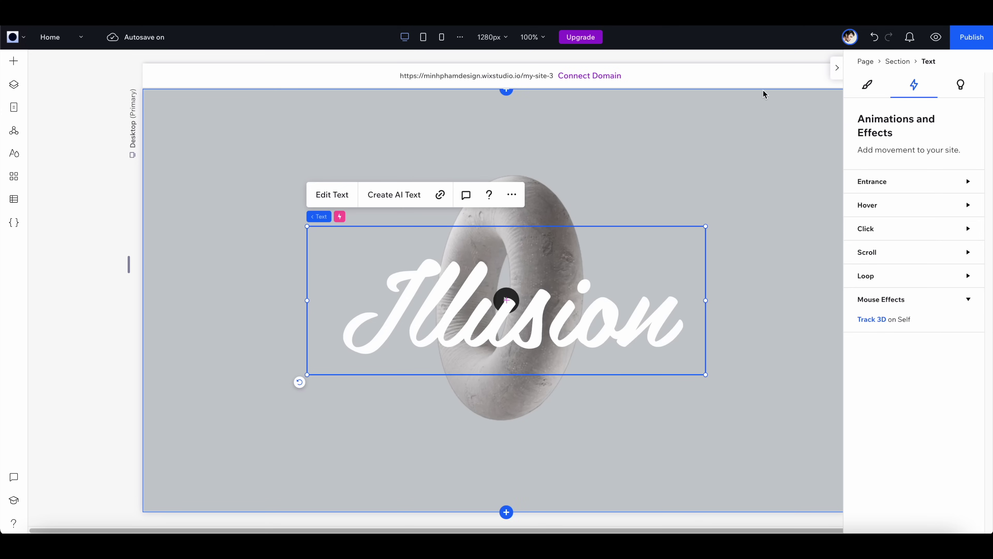
click(744, 123)
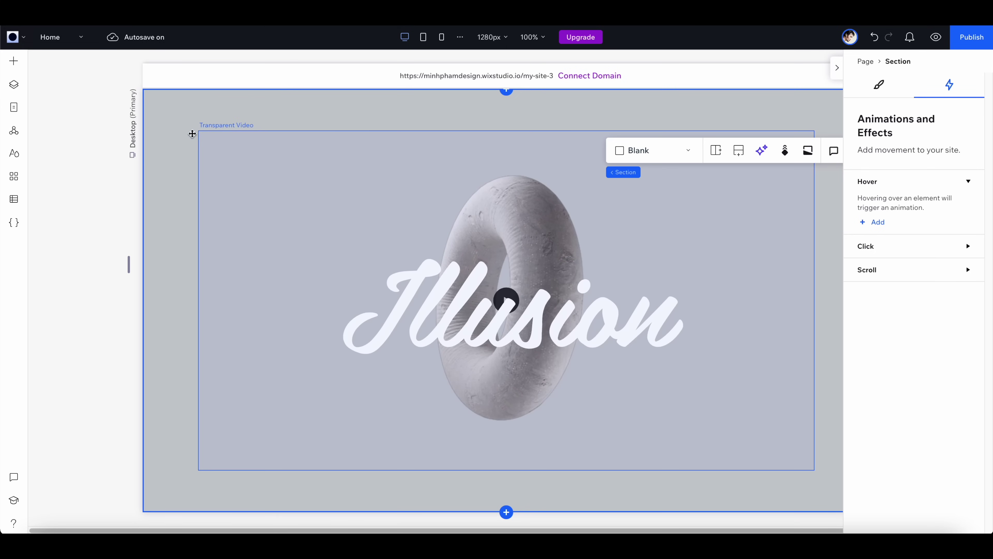
right_click(175, 256)
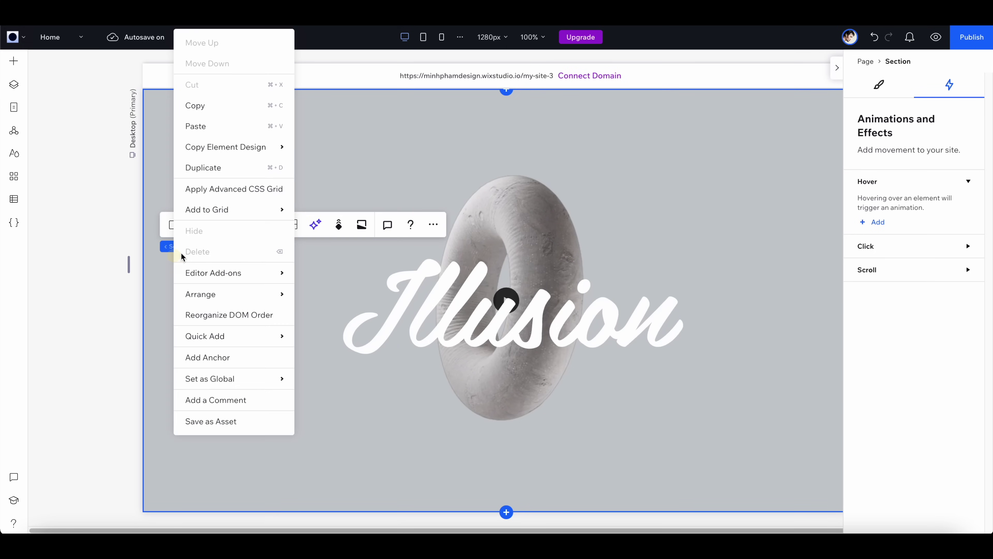
mouse_move(259, 344)
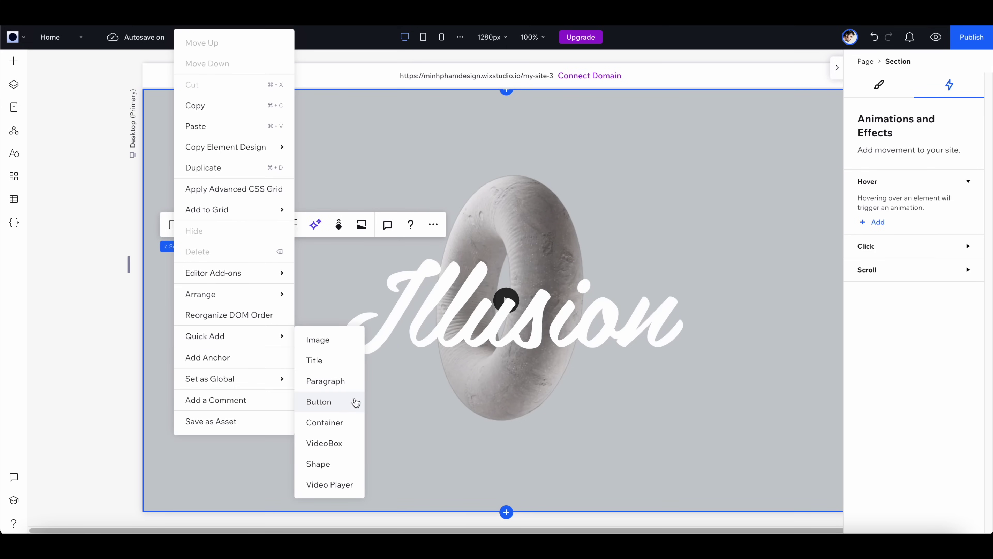
click(337, 421)
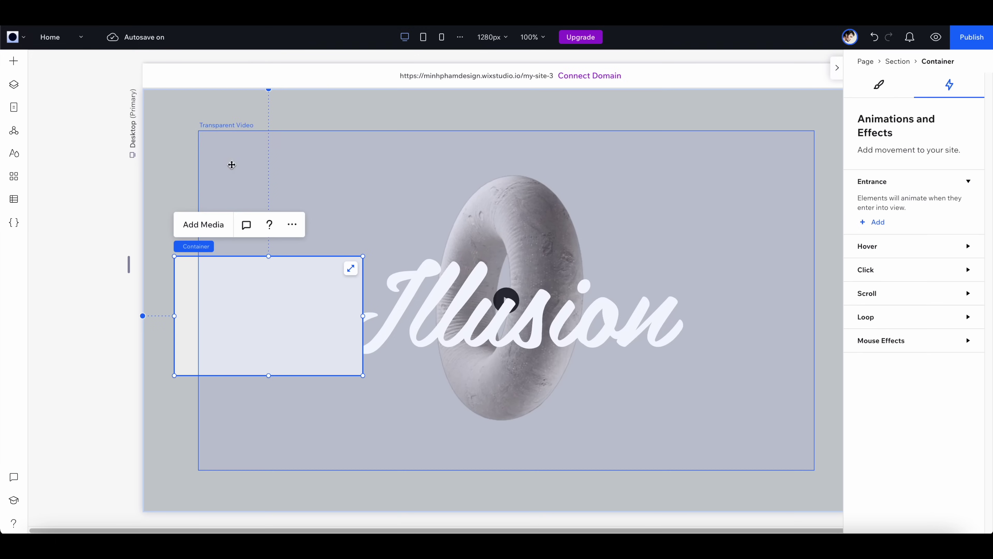
click(351, 269)
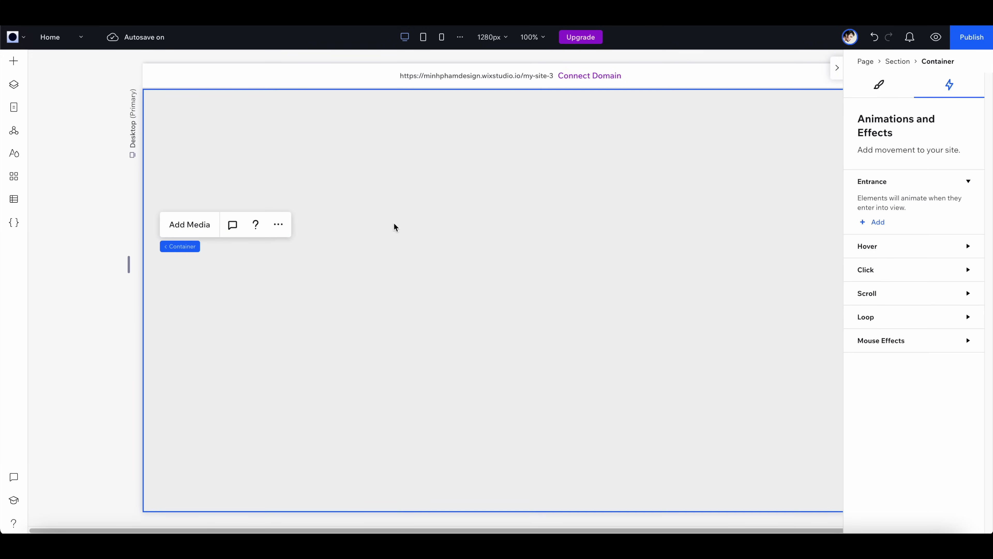
- Move the container below Transparent Video in Layers and set its background opacity to 0%
click(13, 86)
drag(106, 133, 101, 186)
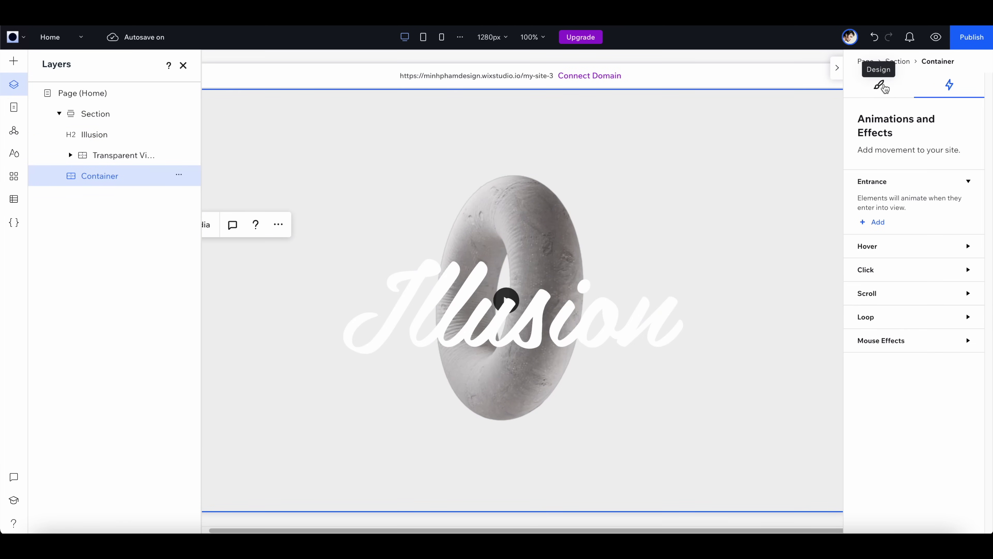
click(880, 85)
drag(932, 334, 834, 334)
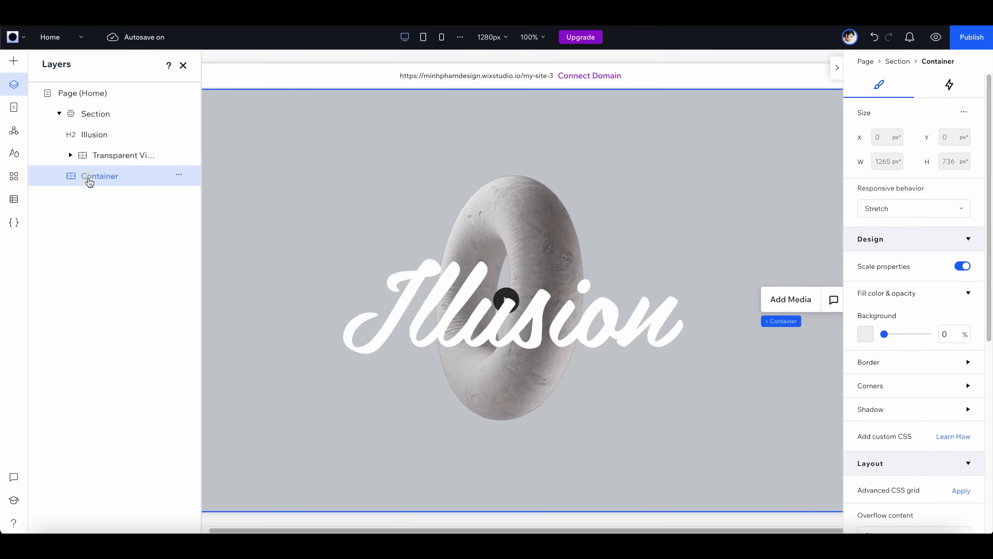
right_click(89, 181)
- Add an image inside the container and enlarge it to 523 × 349 px
mouse_move(191, 358)
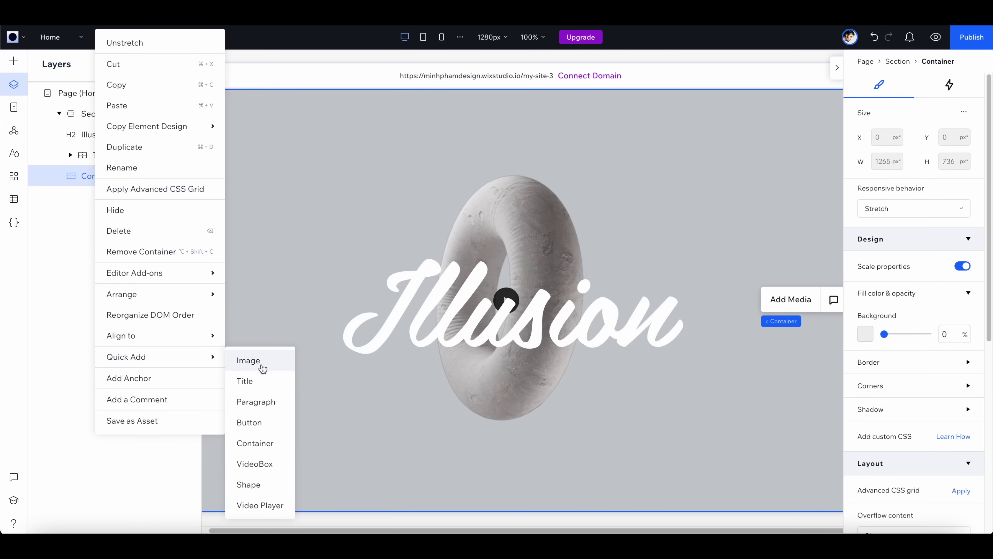
click(249, 360)
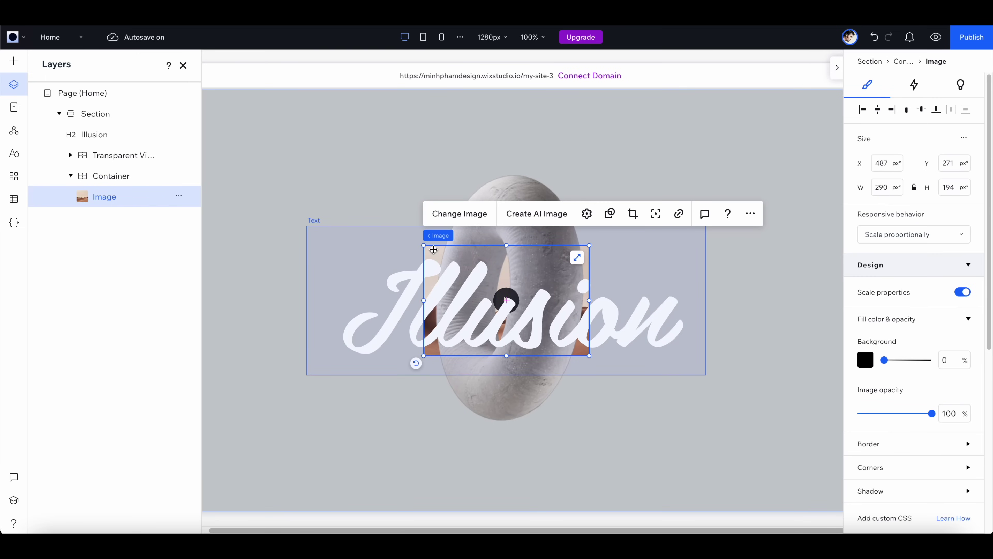
drag(434, 249, 291, 158)
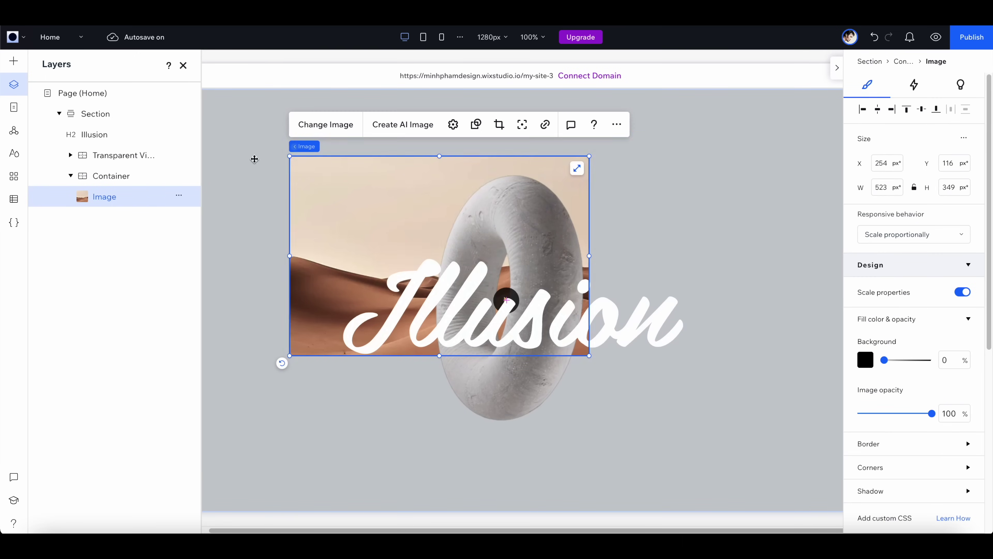
- Upload the blurred rock screenshot to the media library and use it for the image
click(336, 134)
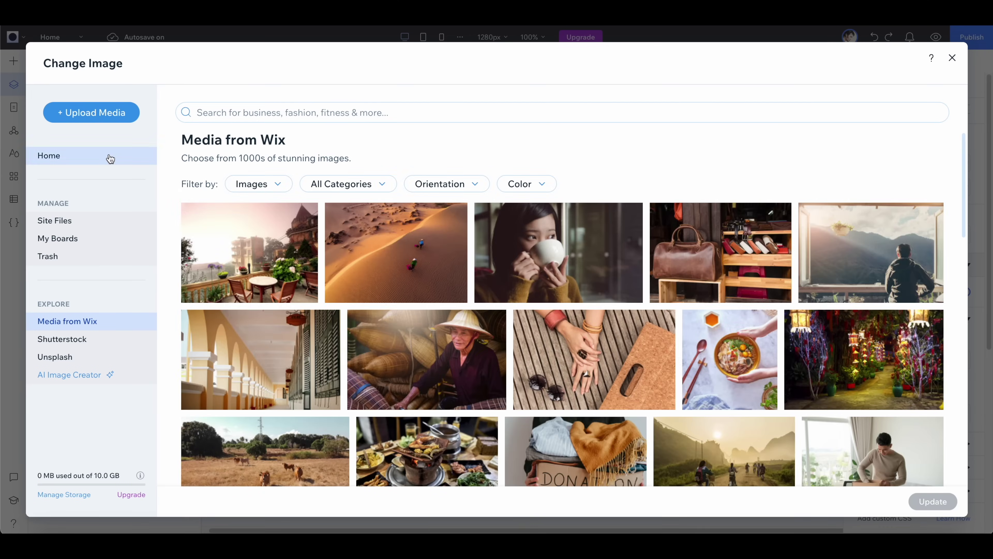
click(106, 113)
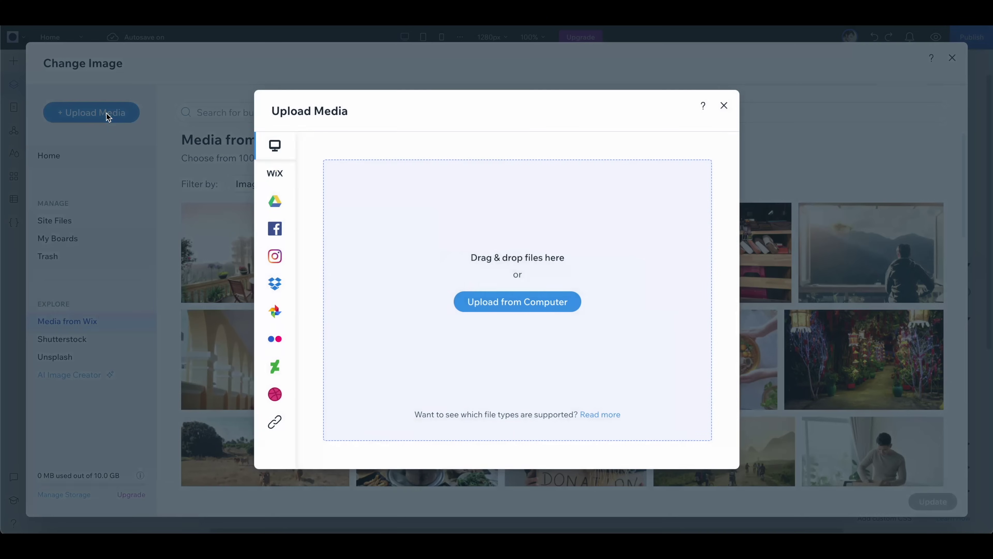
click(117, 133)
key(space)
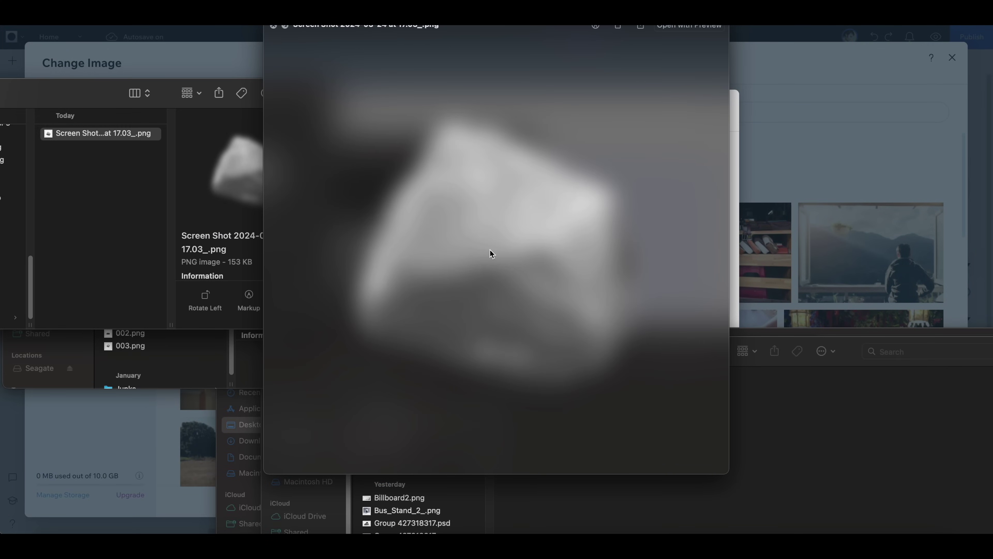
key(space)
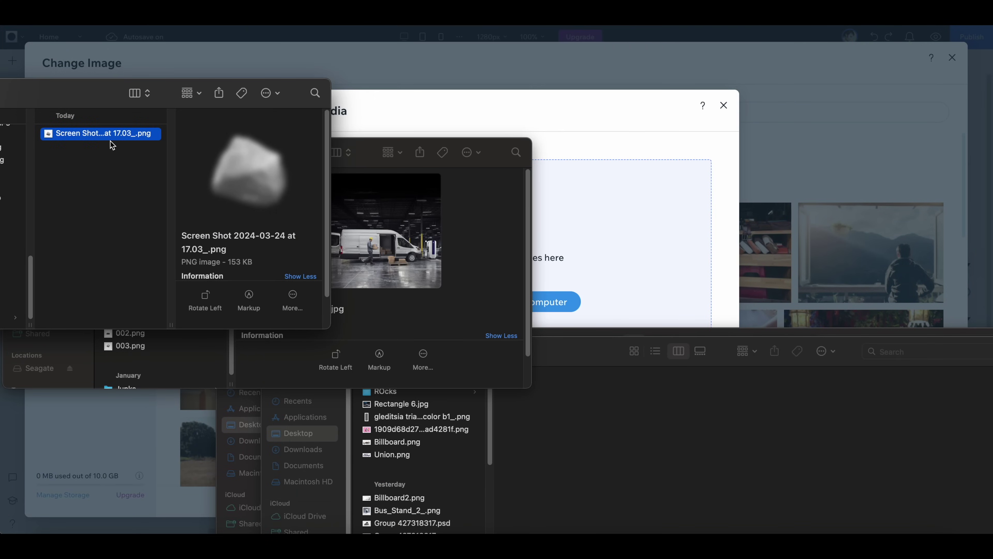
drag(114, 135, 621, 219)
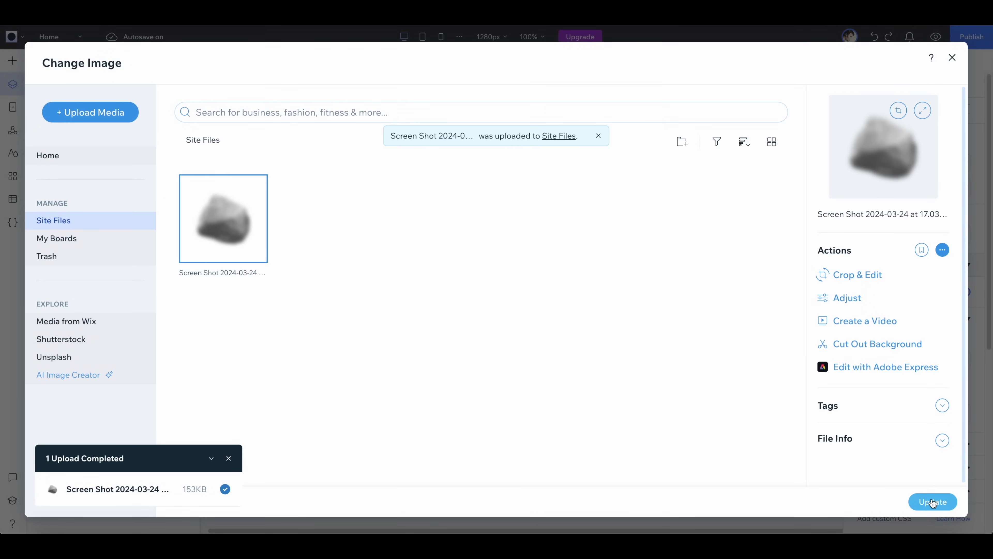
click(933, 503)
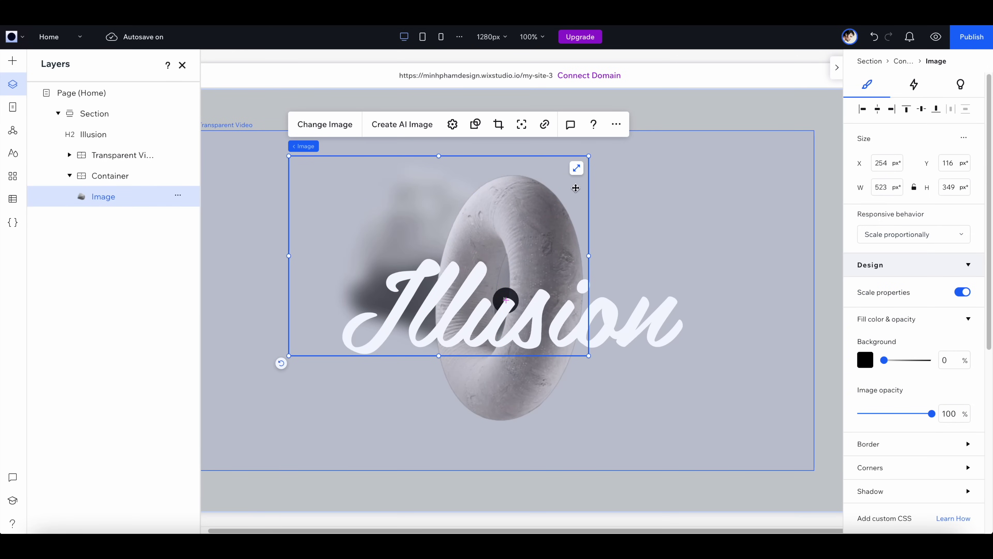
- Align the rock image to the container's left edge, nudge it further left, and enlarge it to 626 × 417
click(864, 110)
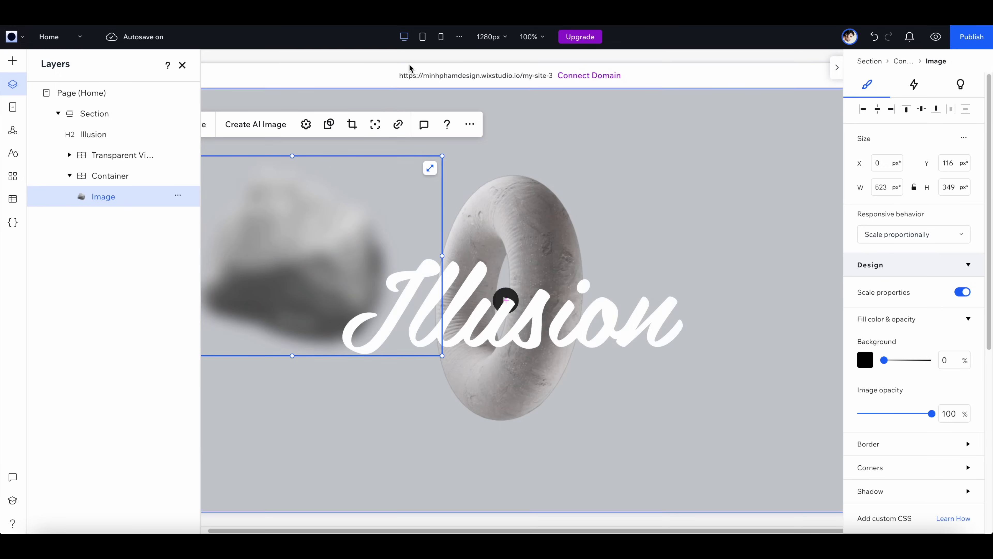
key(shift+Left)
key(shift+Left)
key(shift+Left)
key(shift+Left)
key(shift+Left)
key(shift+Left)
key(shift+Left)
key(shift+Left)
key(shift+Left)
key(shift+Left)
key(shift+Left)
key(shift+Left)
key(shift+Left)
key(shift+Left)
key(shift+Left)
key(shift+Left)
key(shift+Left)
key(shift+Left)
key(shift+Left)
key(shift+Left)
key(shift+Left)
key(shift+Left)
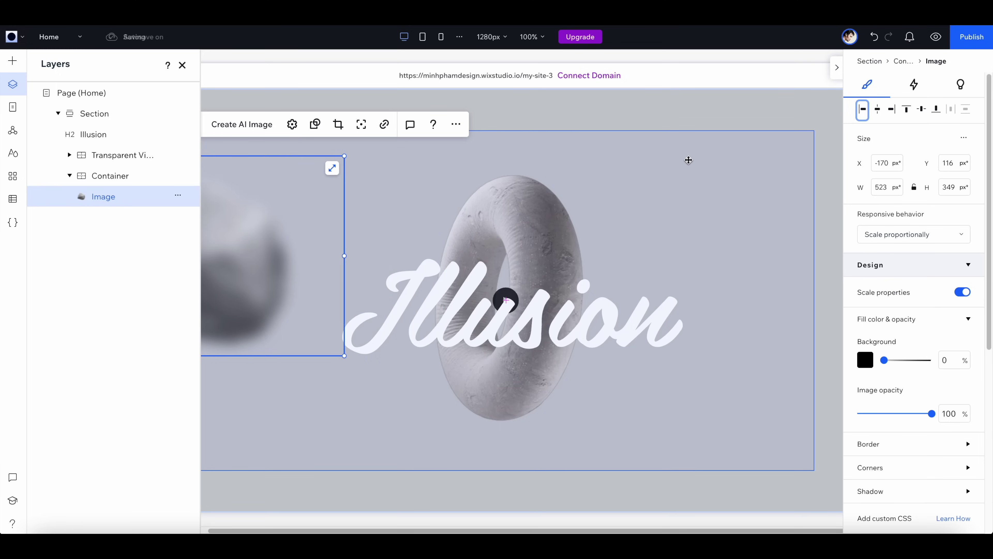
drag(316, 157, 345, 136)
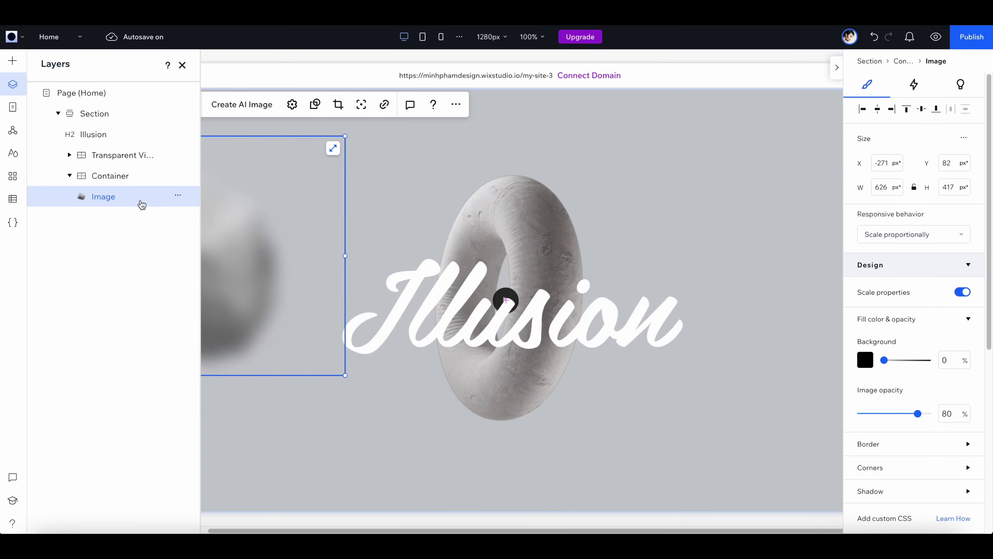
- Duplicate the rock image and place the copy at the container's right edge
key(ctrl+v)
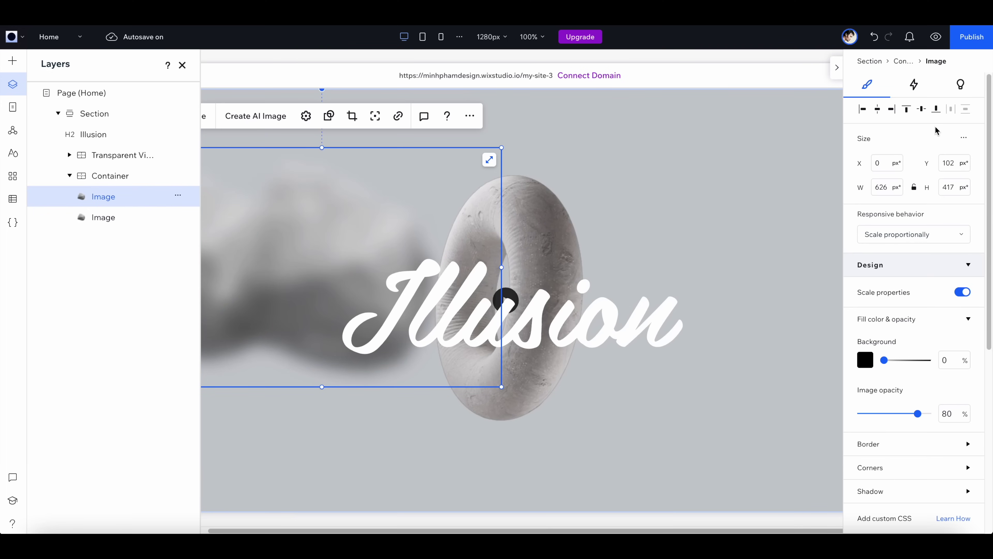
click(891, 109)
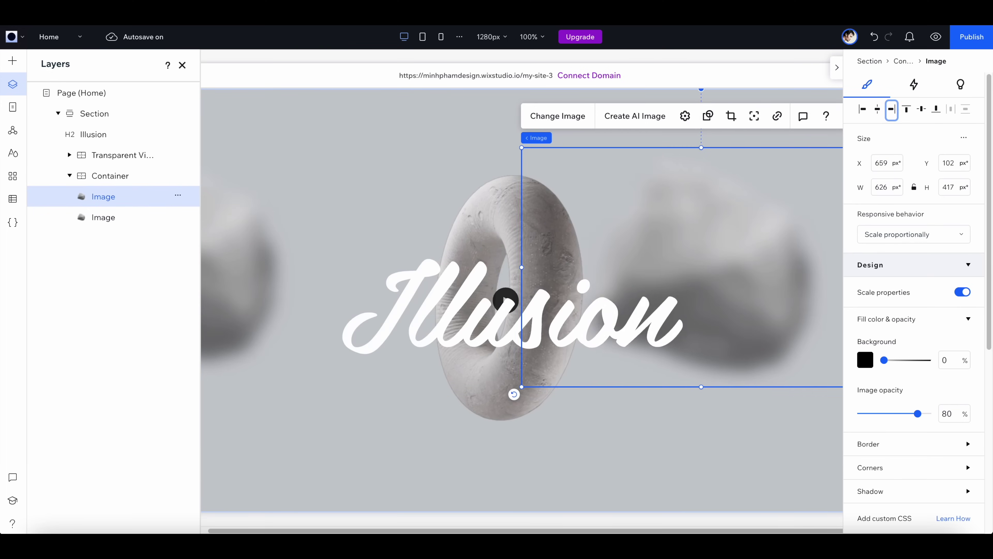
click(921, 109)
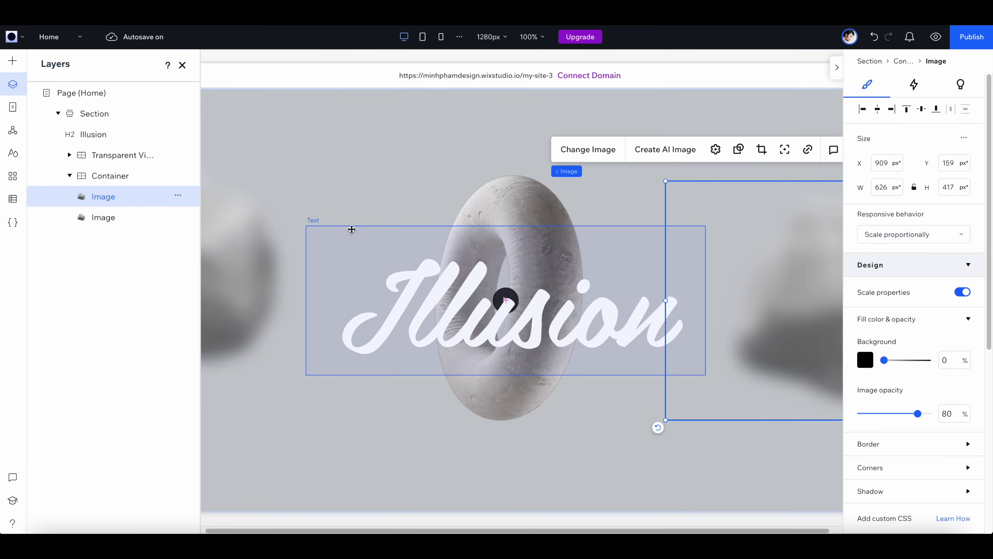
click(265, 235)
click(235, 325)
click(568, 129)
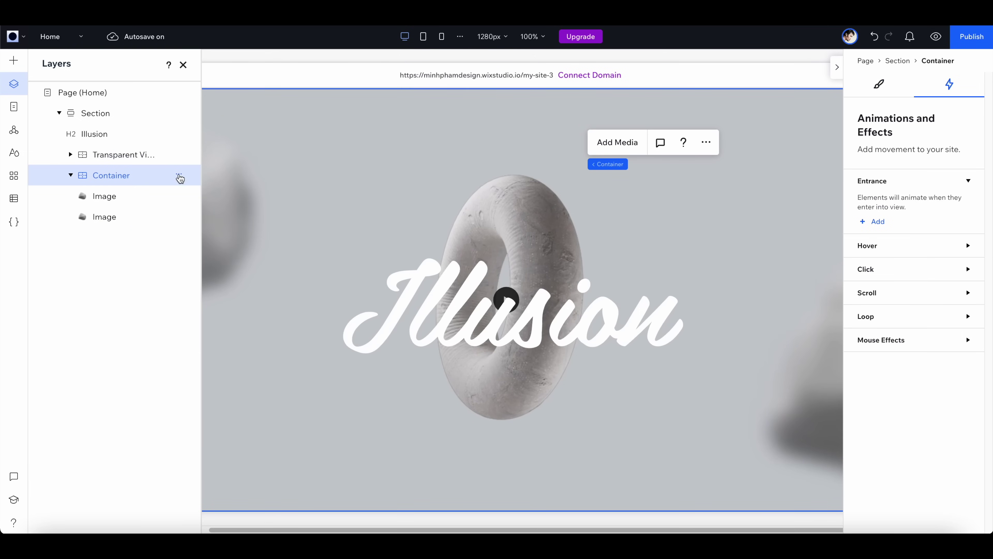
- Give the left rock image a Track mouse effect
click(129, 197)
click(123, 216)
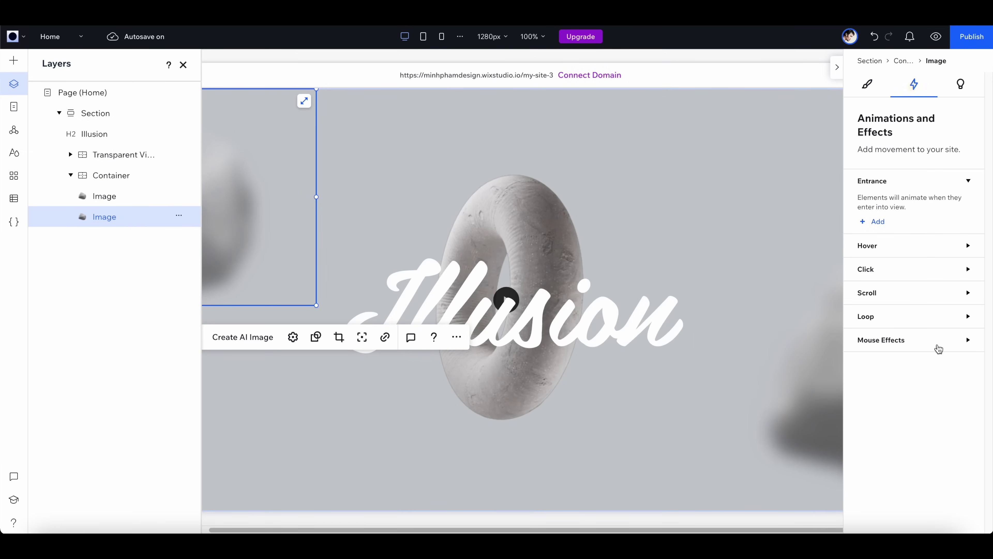
click(876, 344)
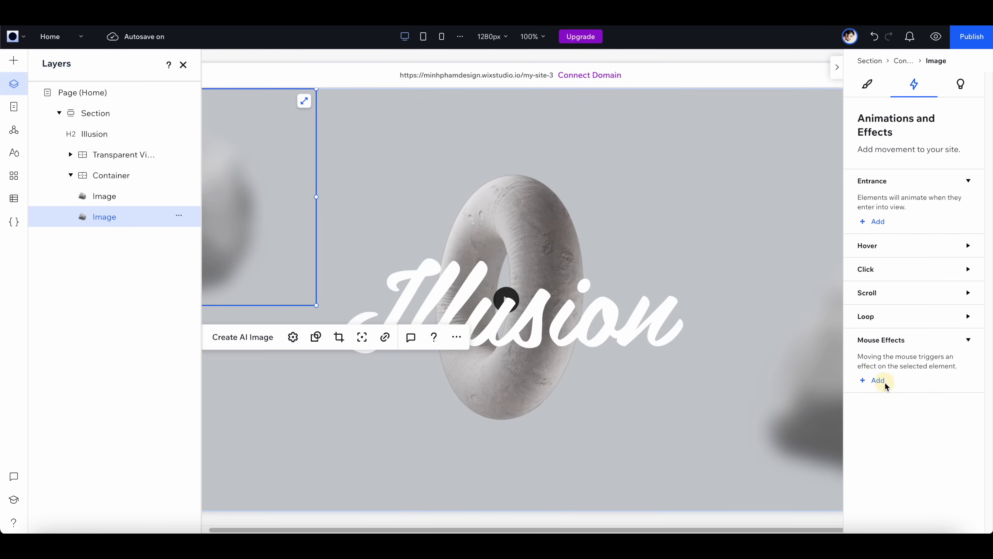
click(878, 380)
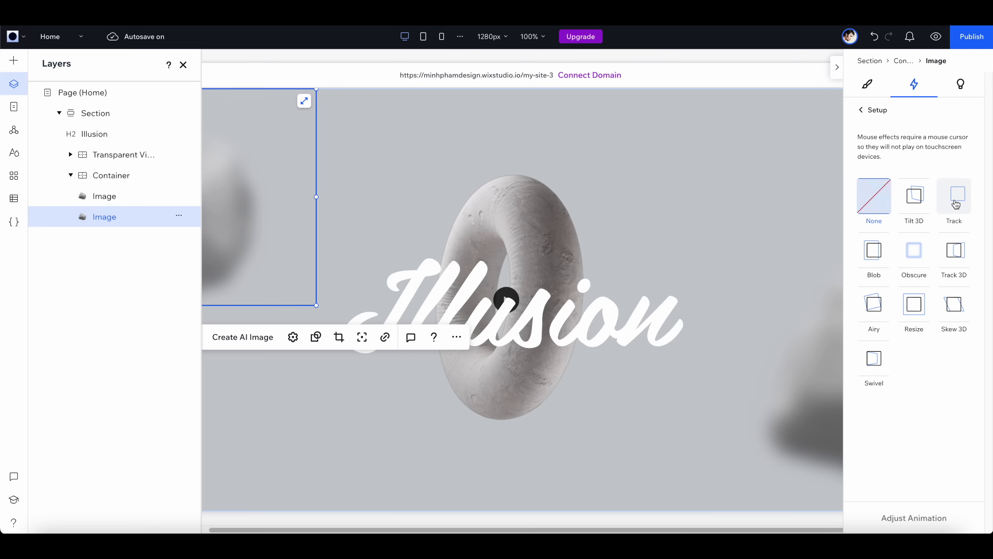
click(963, 211)
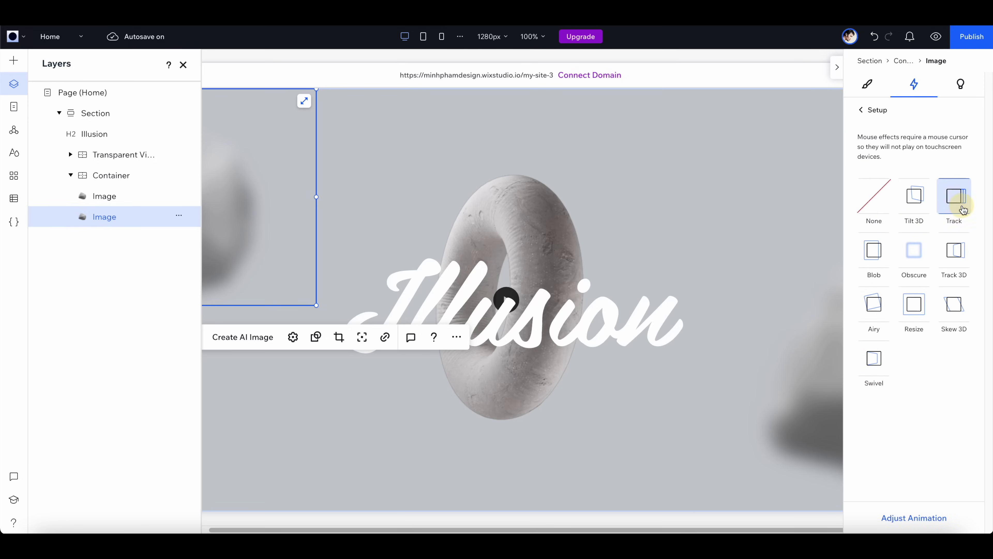
- Set the Track distance to 150 px and test it in preview
click(929, 521)
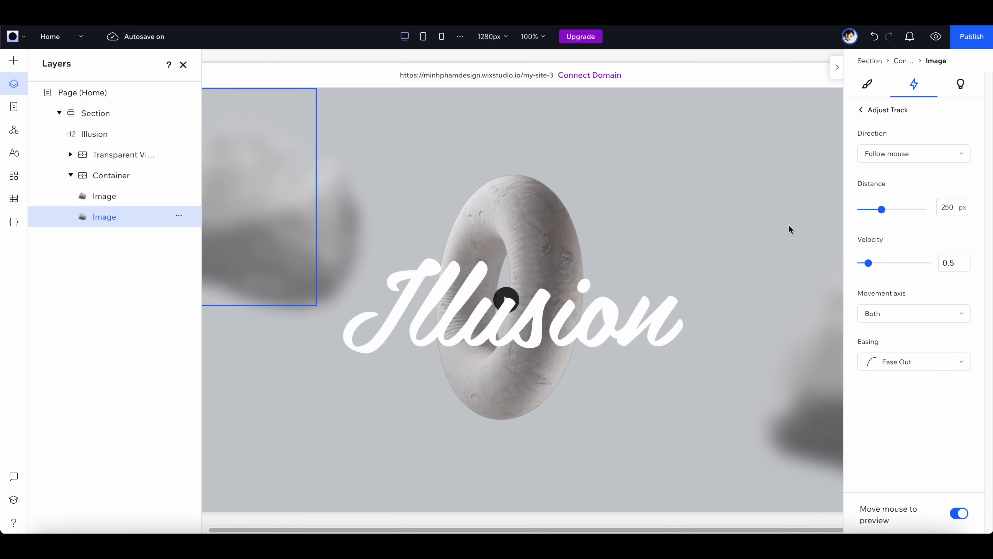
click(956, 209)
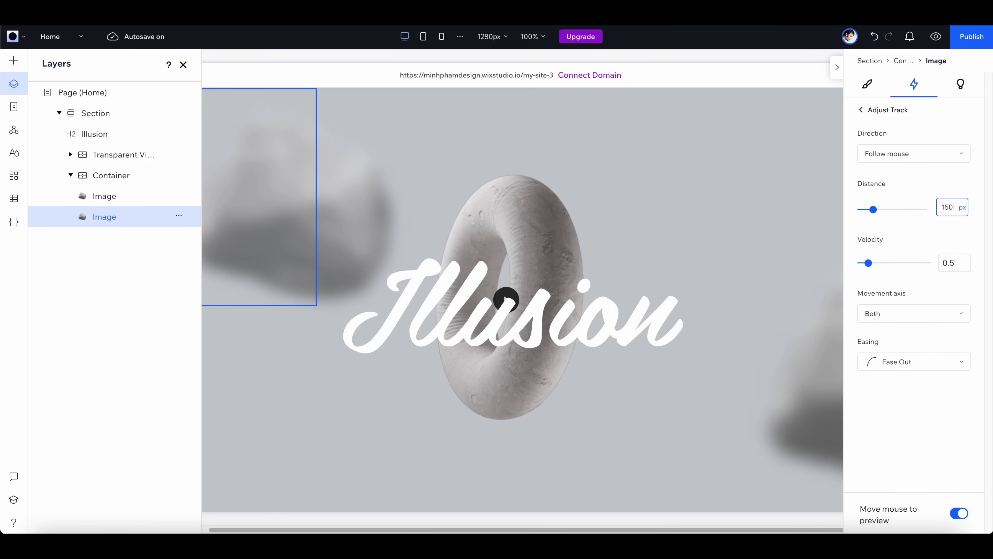
key(Return)
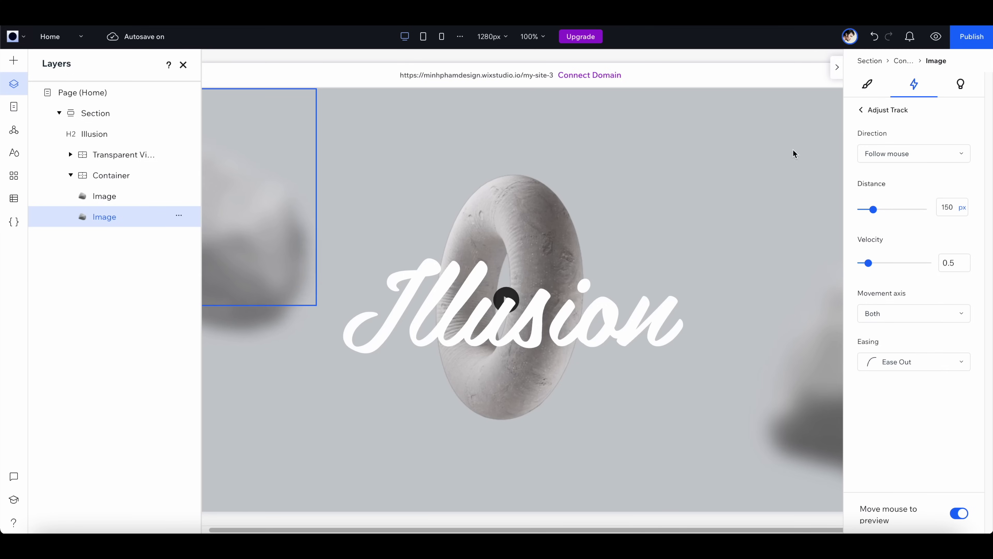
click(936, 36)
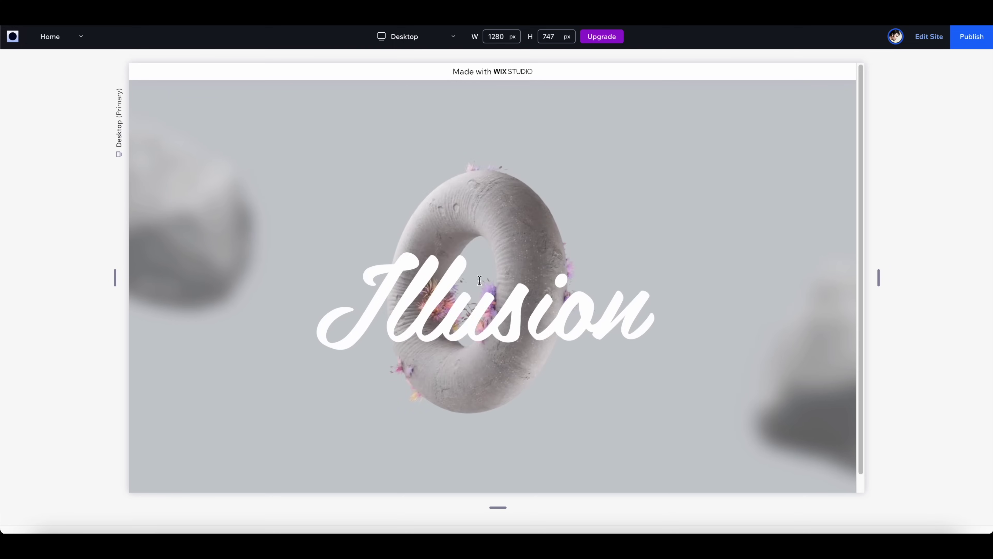
key(ctrl+p)
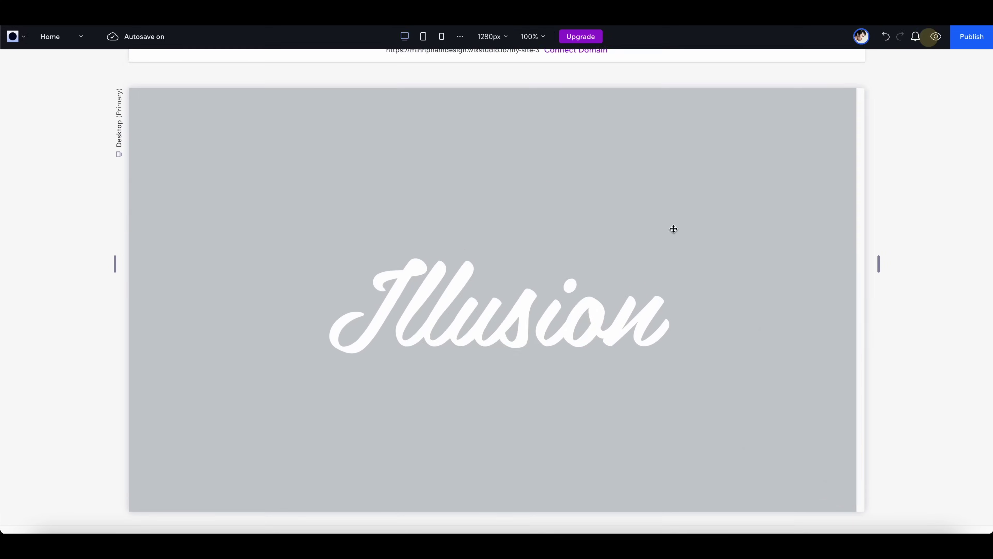
click(818, 423)
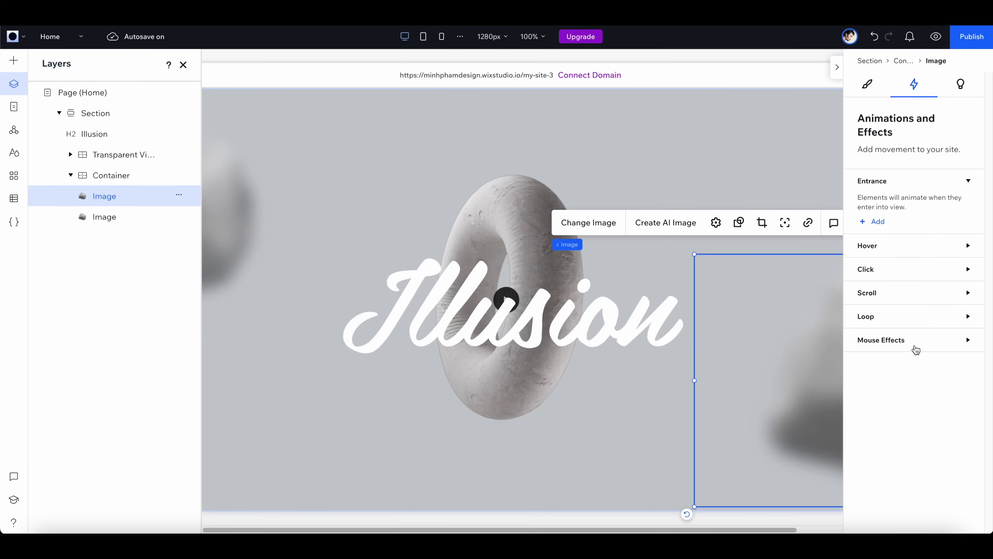
- Give the right rock image a Track mouse effect
click(923, 344)
click(878, 381)
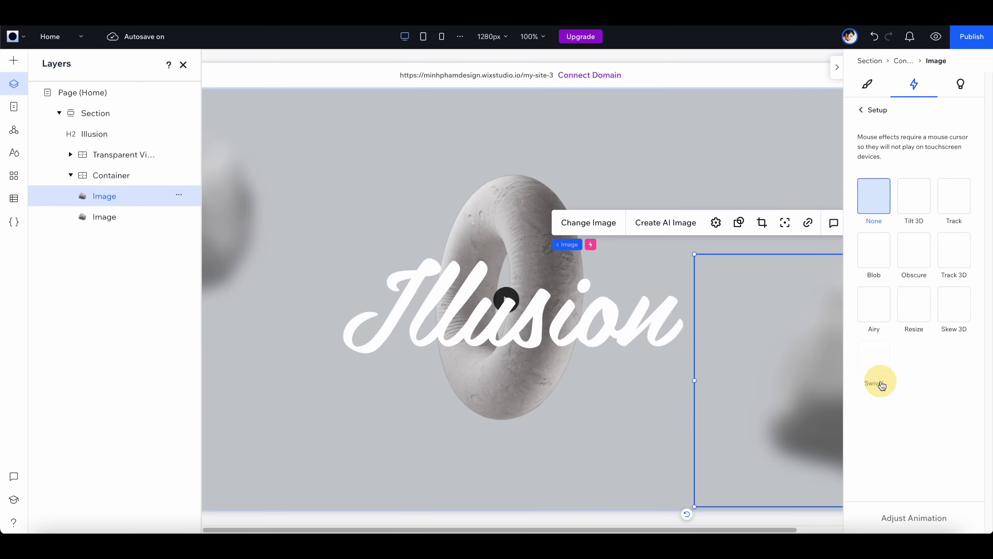
click(953, 197)
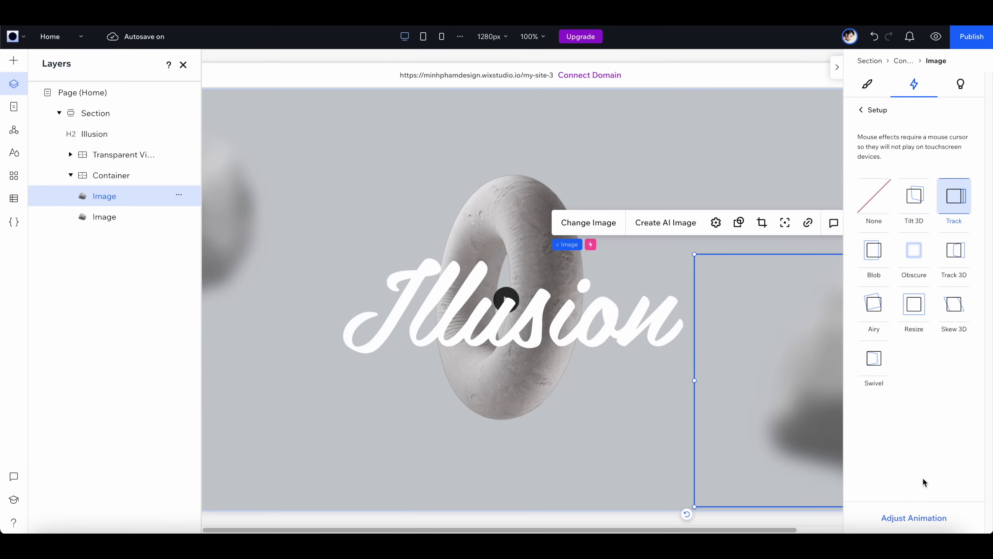
click(906, 518)
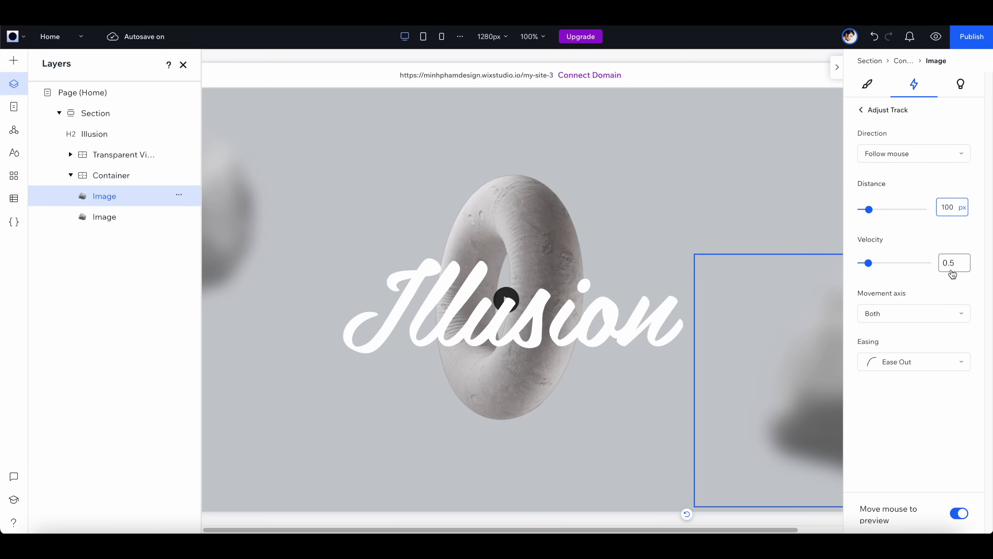
- Set its tracking direction to Invert mouse and test both effects in preview
click(903, 153)
click(906, 173)
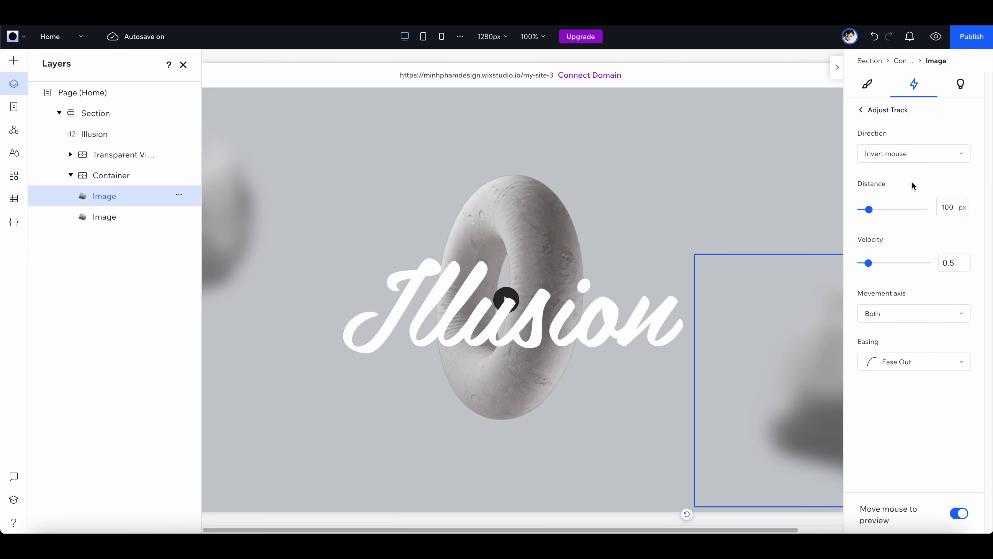
click(936, 37)
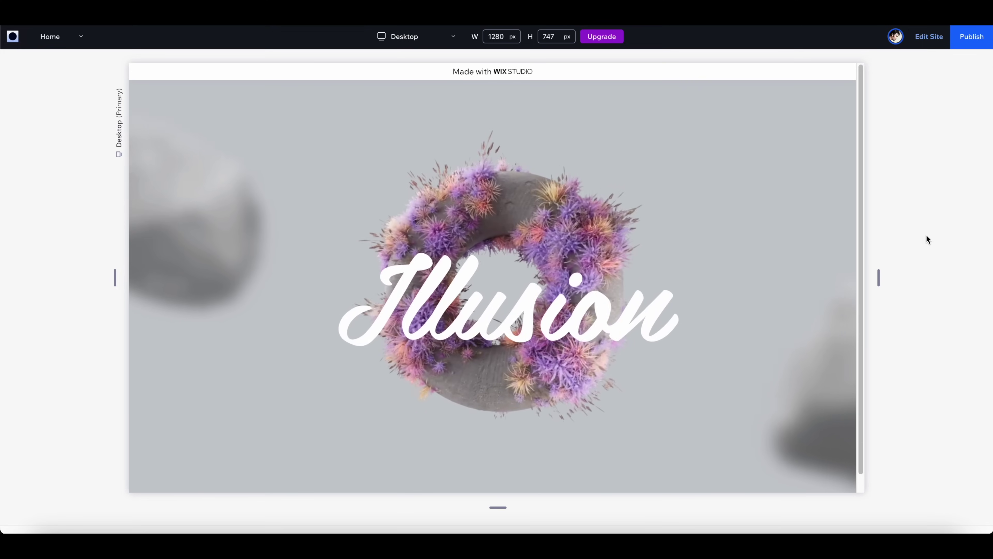
click(929, 36)
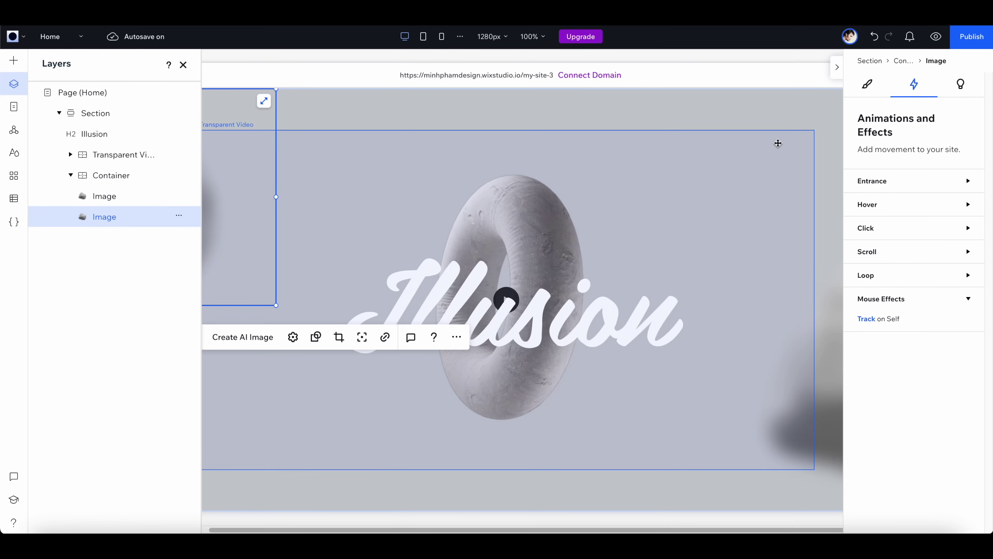
- Quick-add a new container inside the hero Section
click(782, 117)
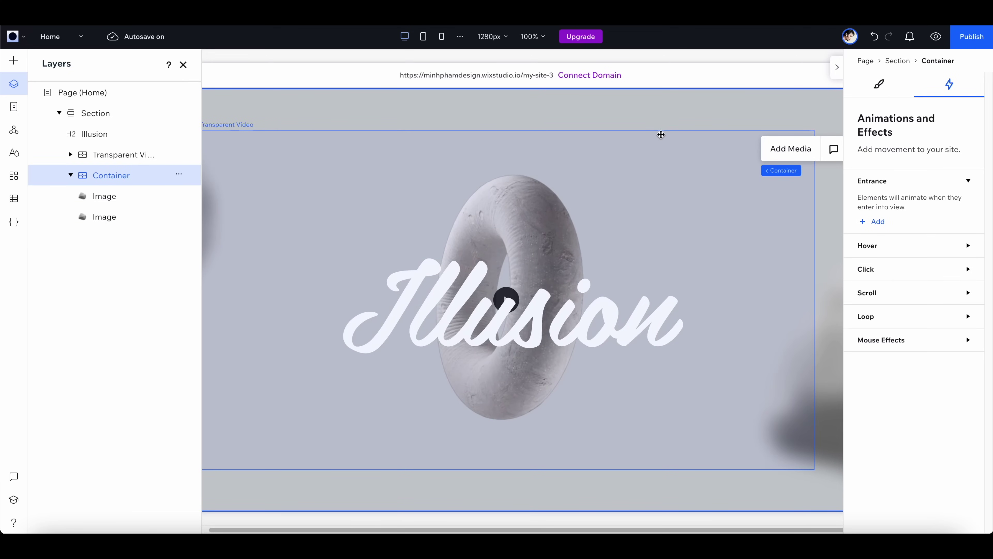
click(116, 114)
right_click(117, 115)
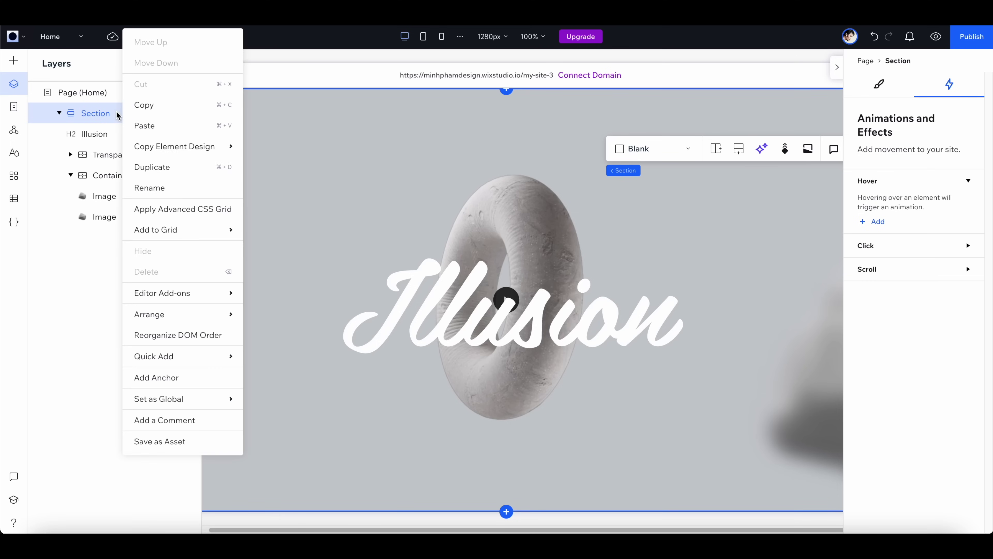
mouse_move(228, 355)
click(282, 440)
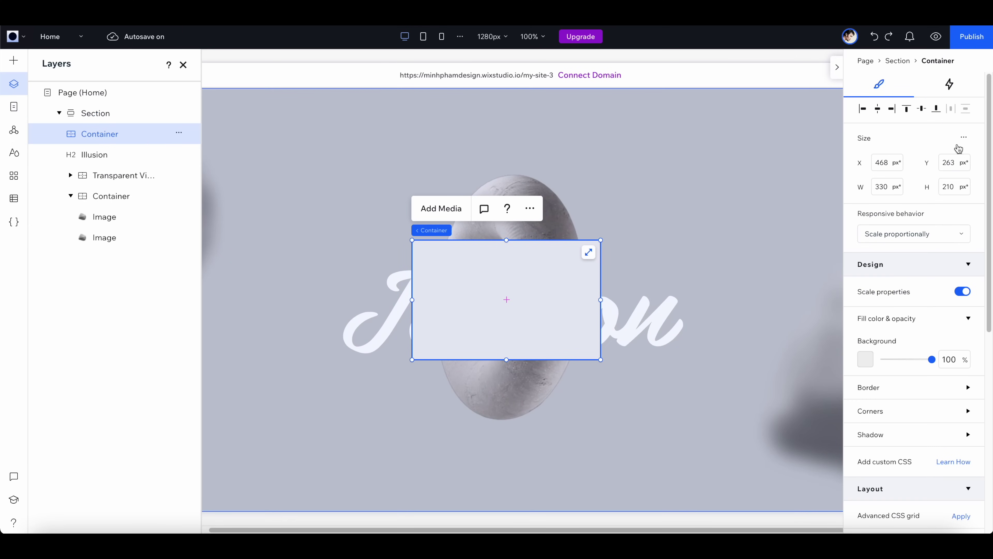
- Make the container a 100%-wide thin strip at the section top with a more transparent background
click(962, 140)
click(935, 146)
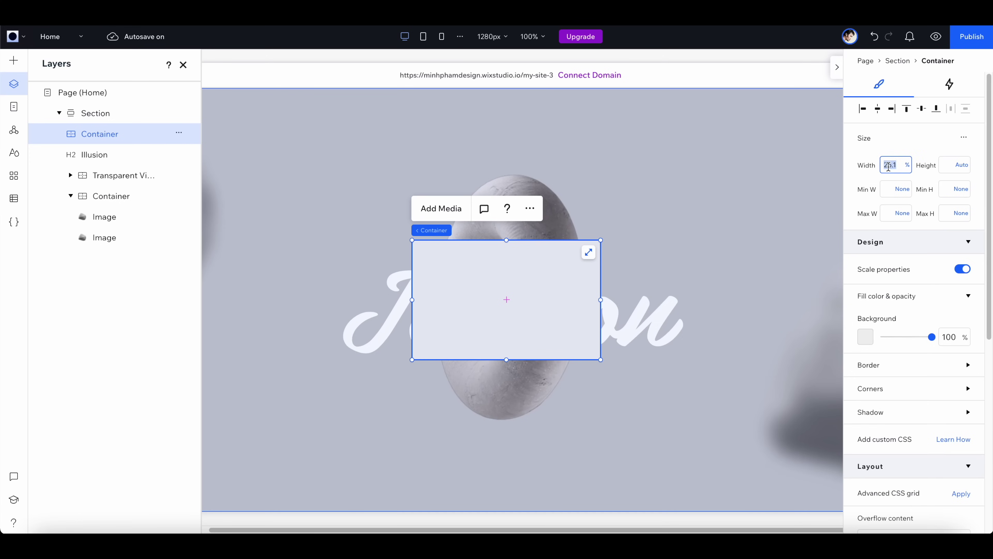
key(Return)
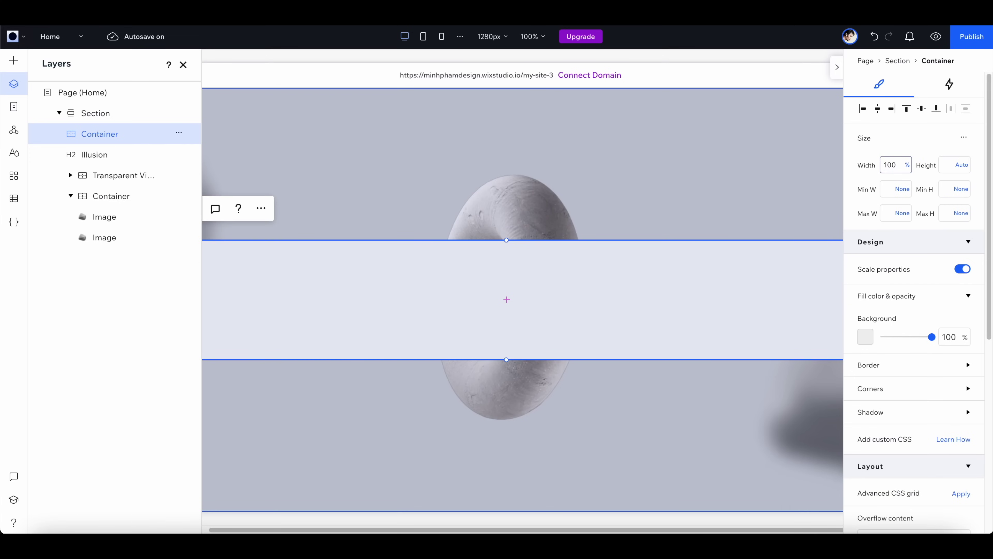
click(906, 116)
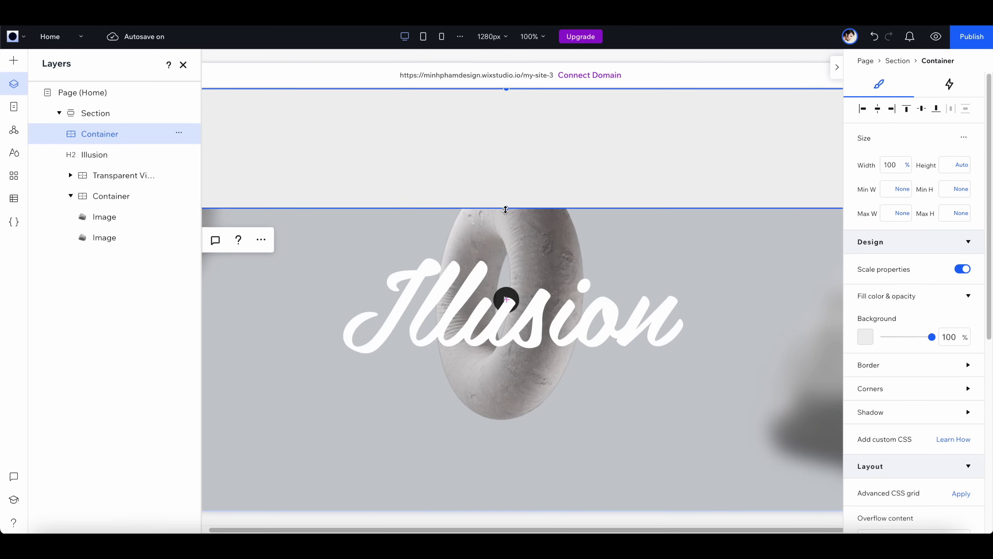
drag(505, 210, 507, 129)
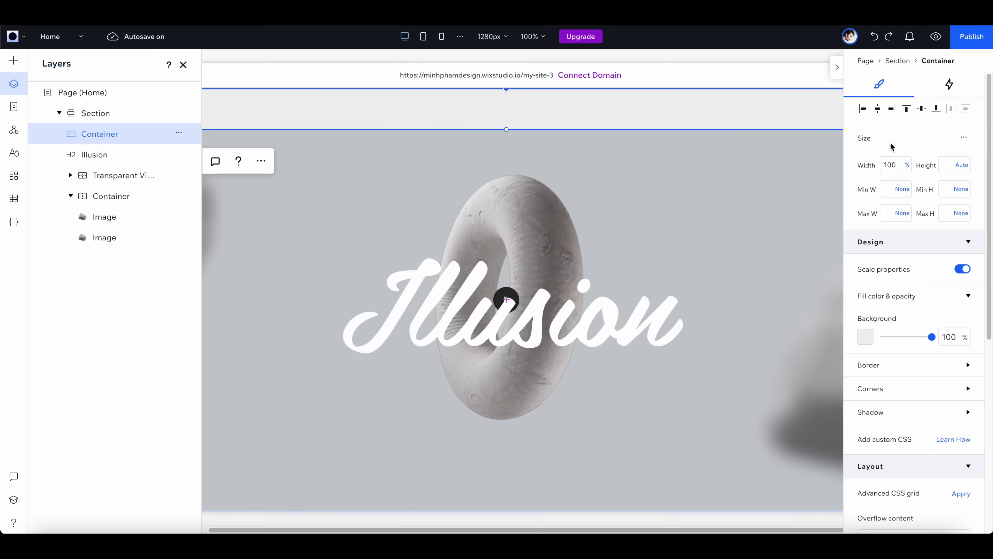
drag(932, 336, 860, 339)
click(13, 60)
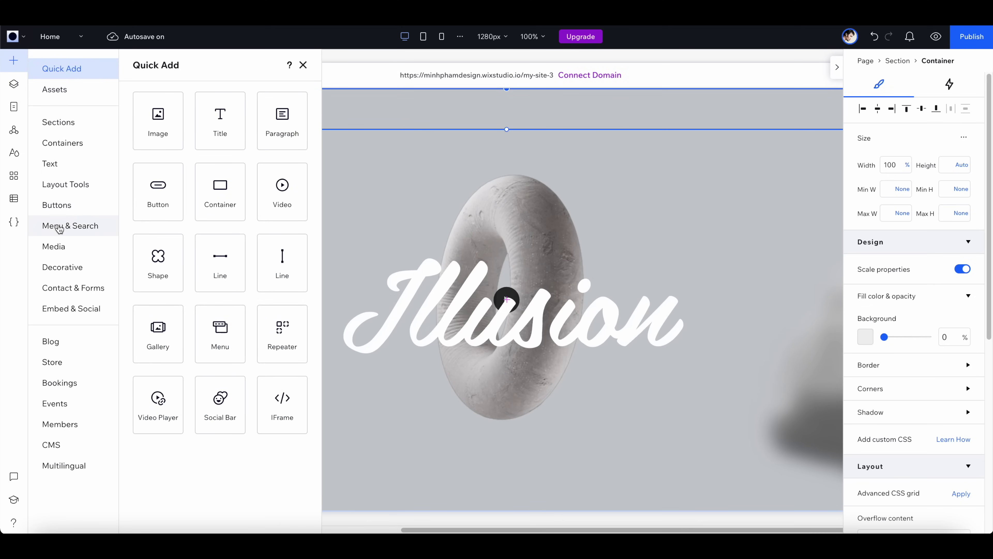
- Upload the BRD and Hamburger SVG files to the media manager
click(59, 246)
click(252, 129)
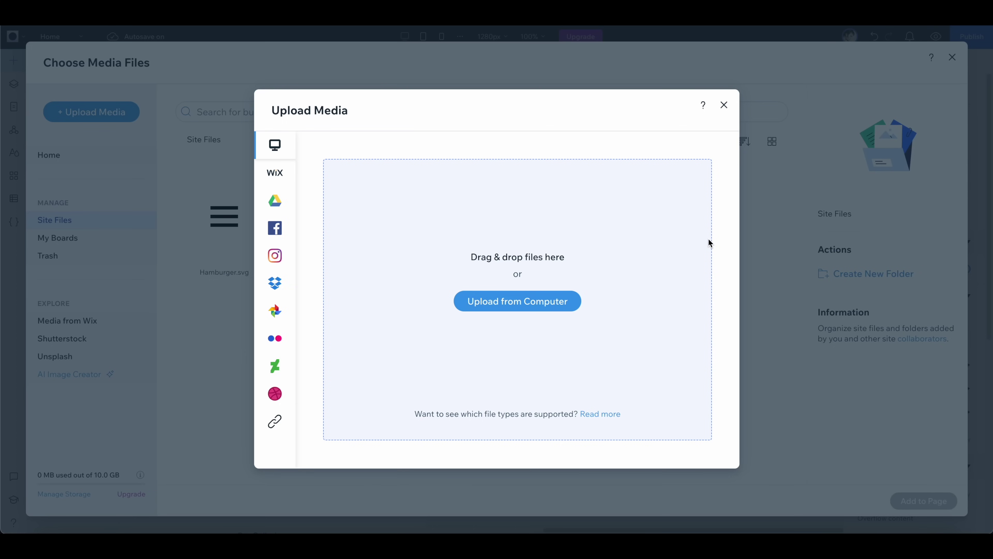
drag(710, 243, 457, 208)
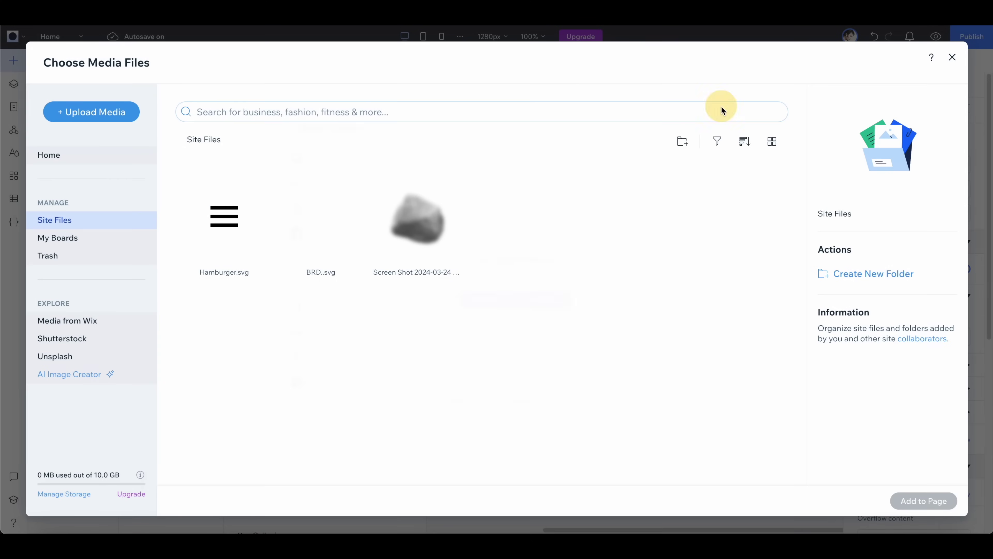
- Add the BRD logo to the header strip with its aspect ratio locked
double_click(321, 230)
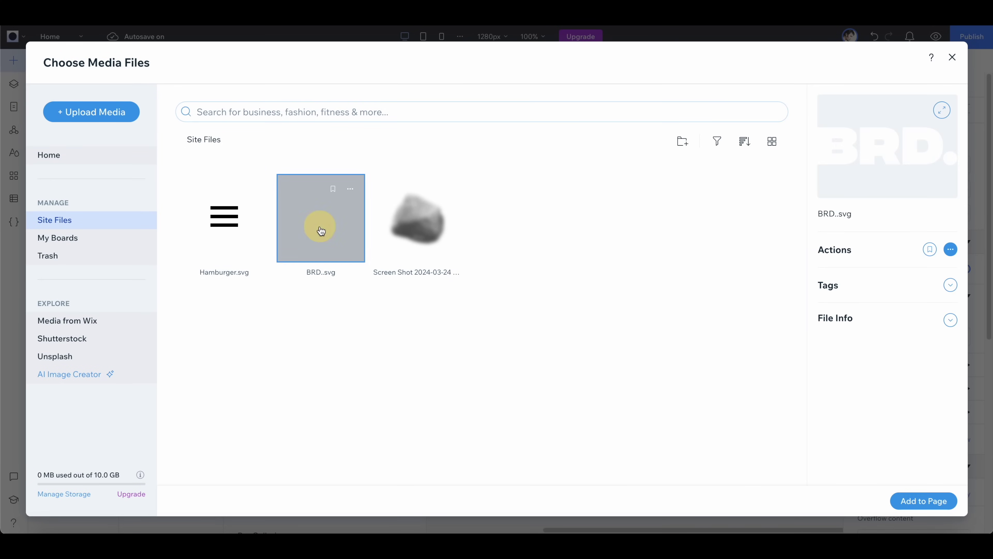
click(914, 187)
click(954, 189)
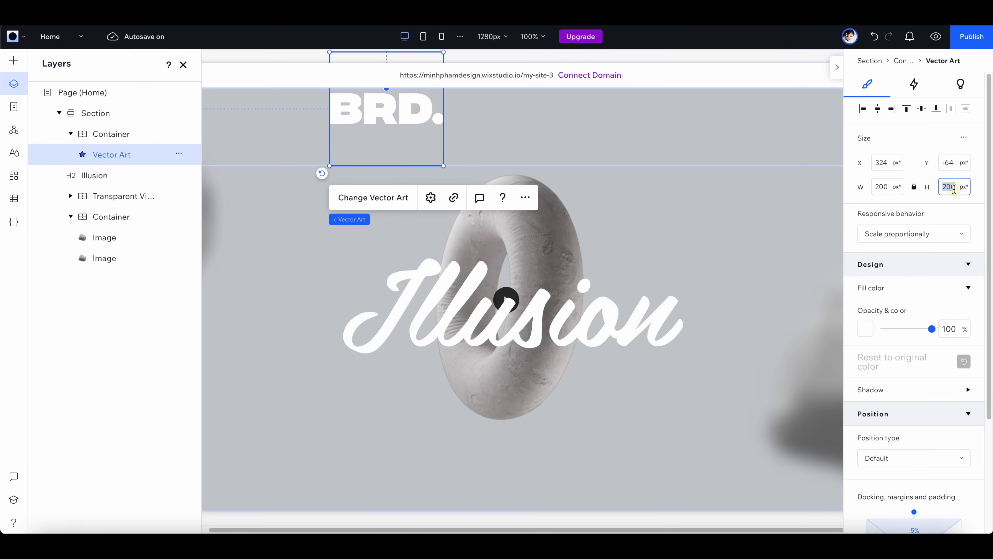
click(888, 188)
- Resize the BRD logo, align it left, and dock it with a 4% left margin
text(6)
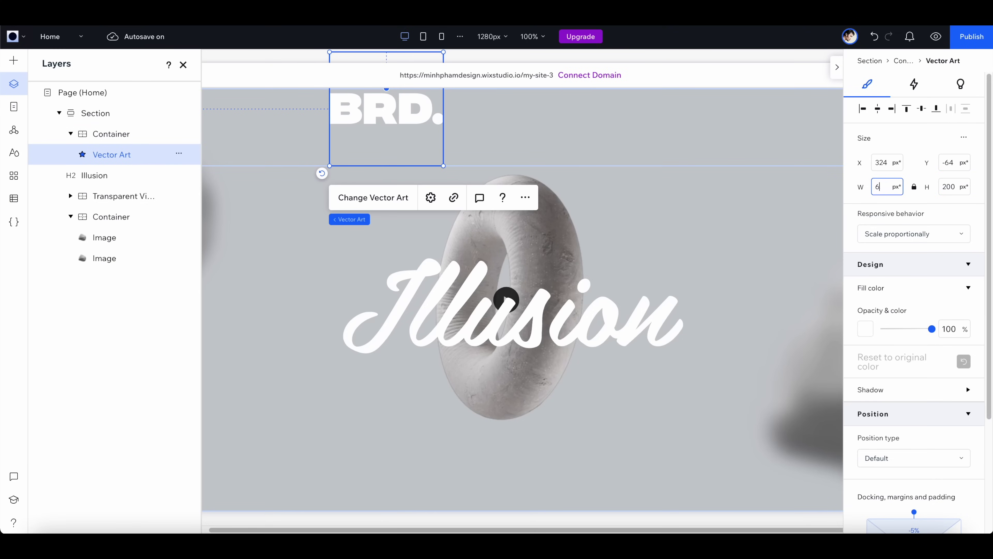
text(2)
key(Return)
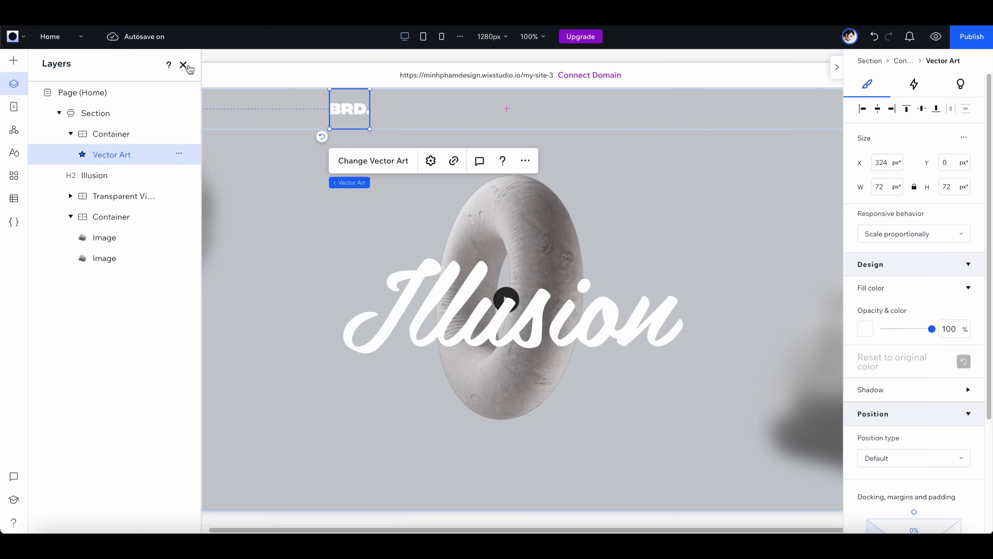
click(190, 68)
click(860, 111)
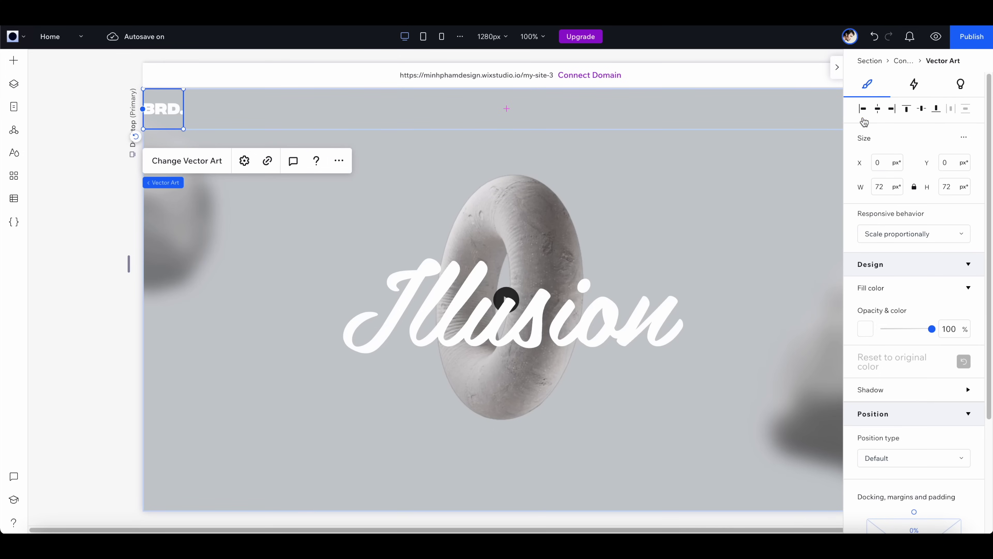
scroll(937, 333, down, 4)
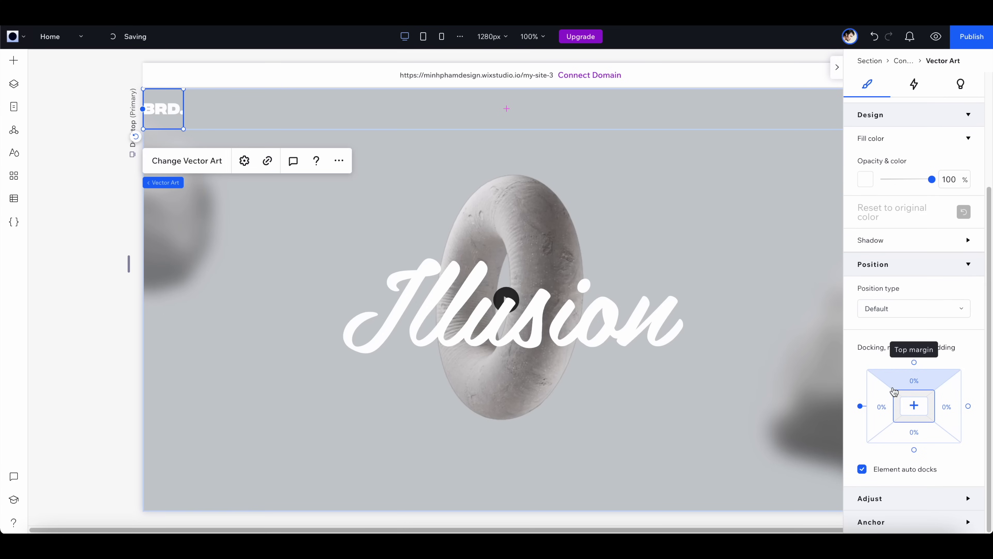
click(887, 413)
key(Return)
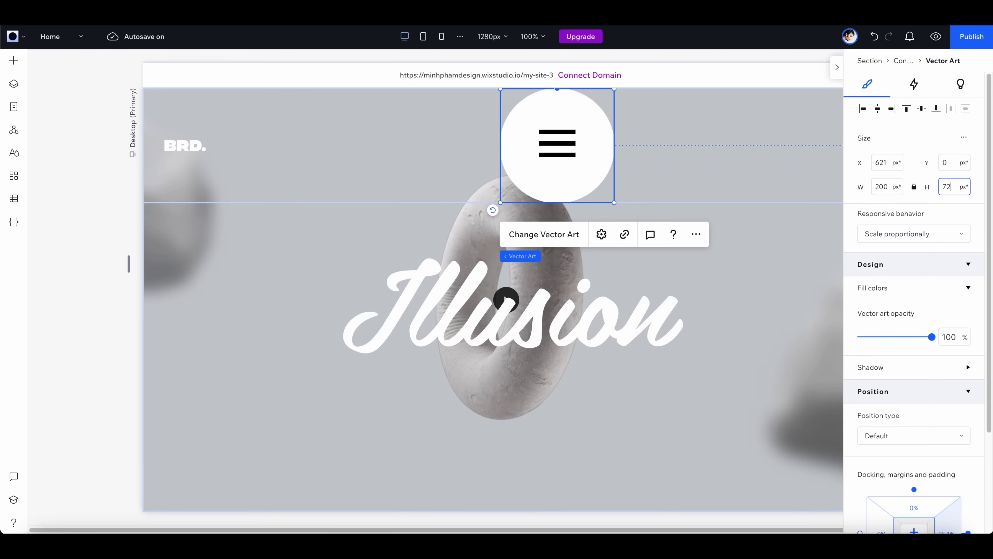
- Size the hamburger icon to 48 px, centred vertically and aligned right in the header
key(BackSpace)
key(BackSpace)
text(64)
key(Return)
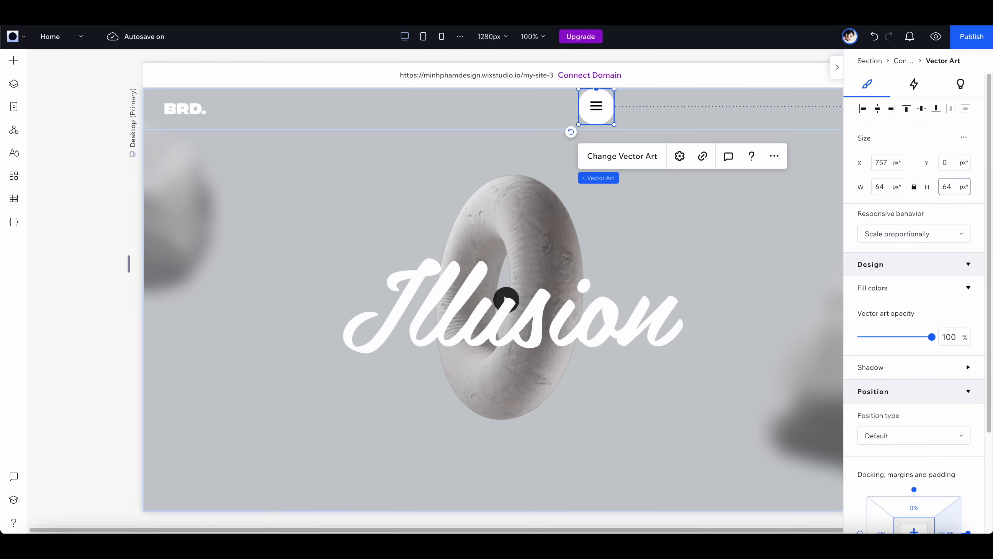
key(Return)
click(922, 108)
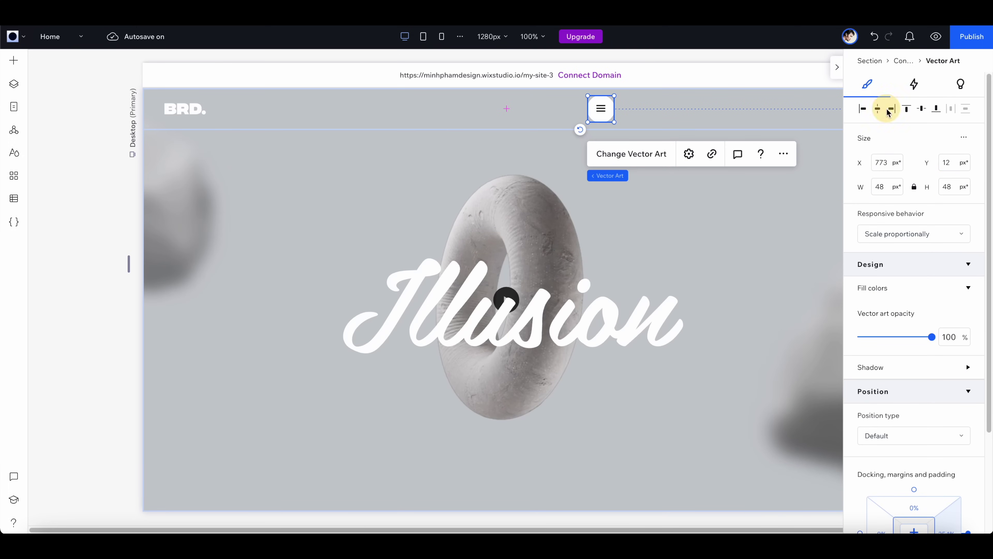
click(891, 108)
- Preview the page at a narrower width to check responsiveness, then return to the editor
scroll(974, 420, down, 2)
click(819, 184)
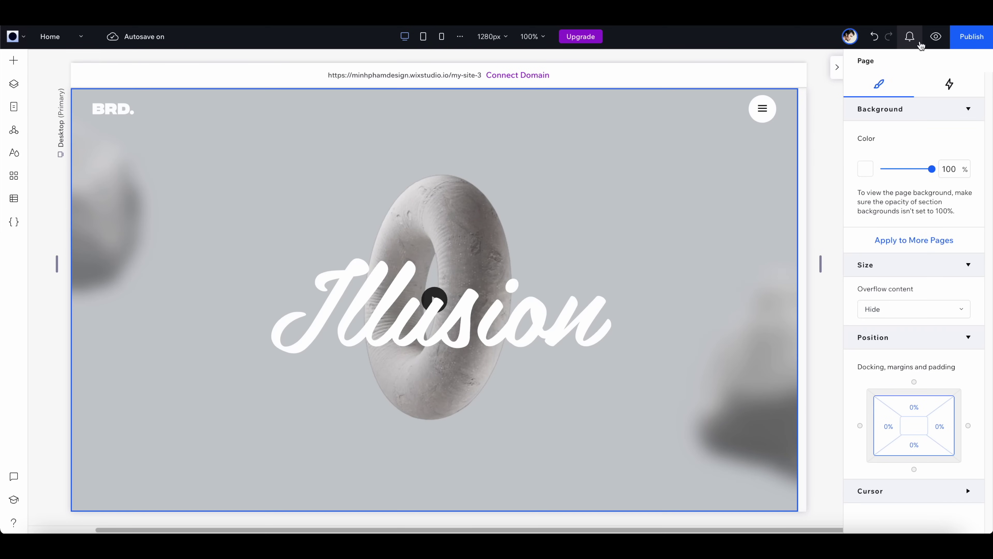
click(936, 36)
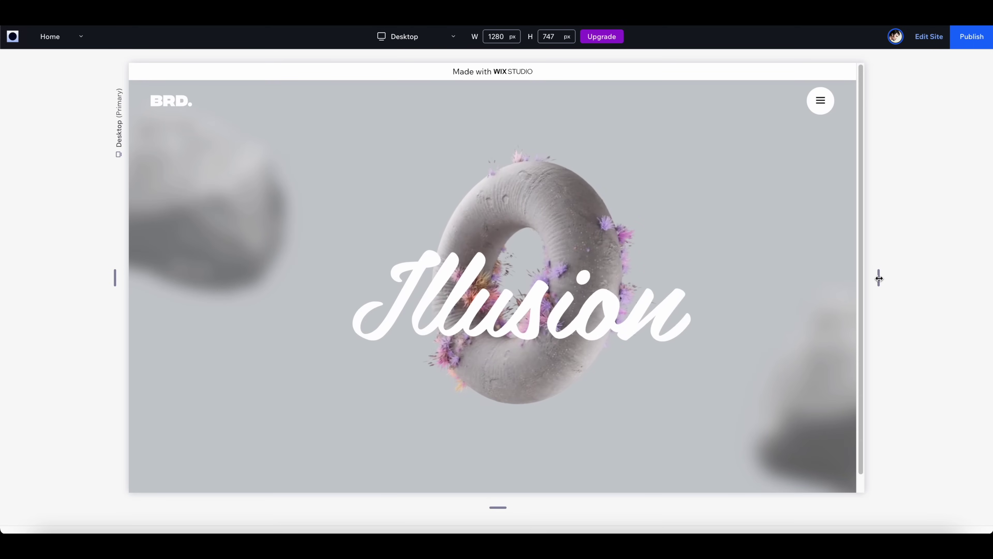
mouse_move(879, 277)
mouse_down()
mouse_move(807, 275)
mouse_move(883, 270)
mouse_up()
click(919, 36)
- Add a paragraph to the hero, centred horizontally, in Wix Madefor Text Bold
right_click(101, 113)
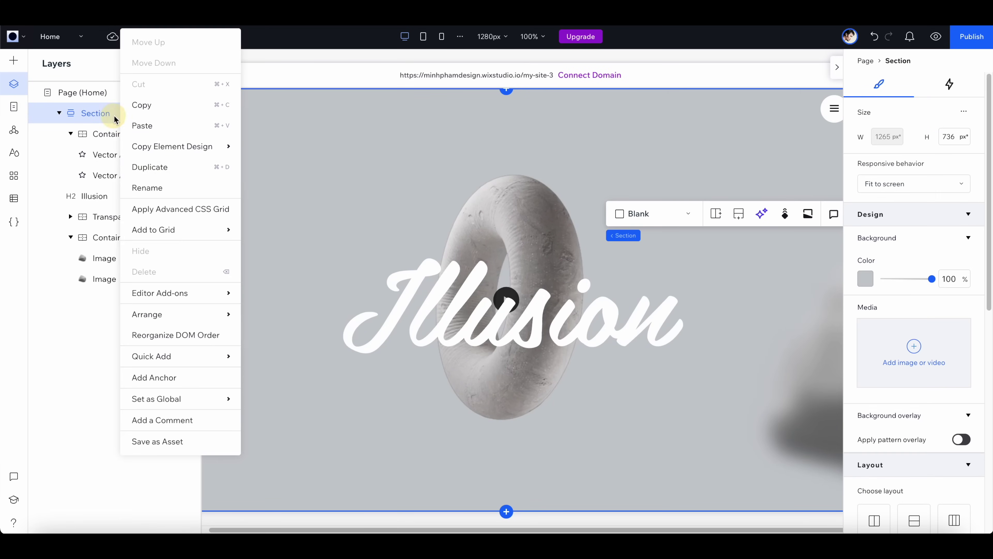
mouse_move(184, 360)
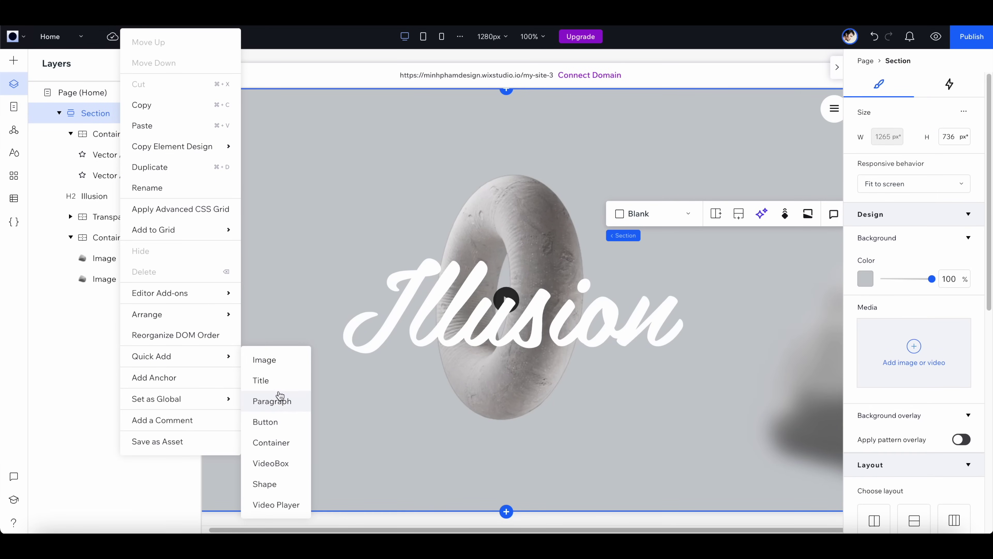
click(278, 402)
mouse_move(533, 293)
mouse_down()
mouse_move(514, 439)
mouse_move(533, 292)
mouse_up()
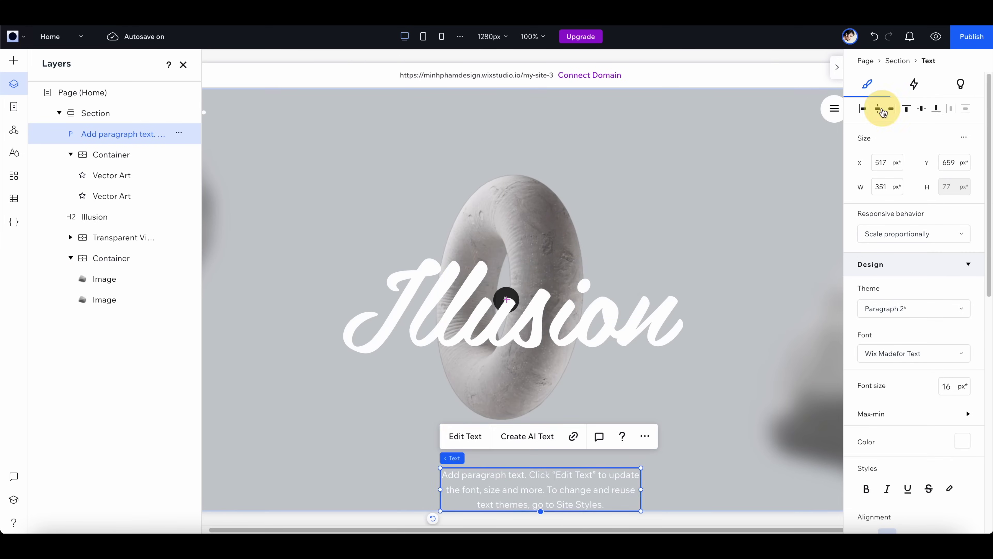
click(922, 354)
click(872, 408)
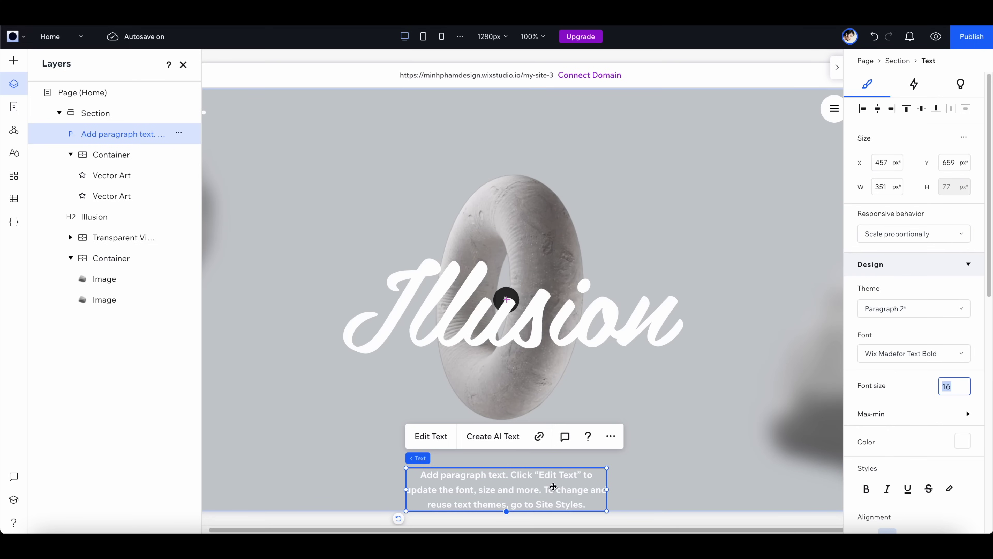
click(917, 411)
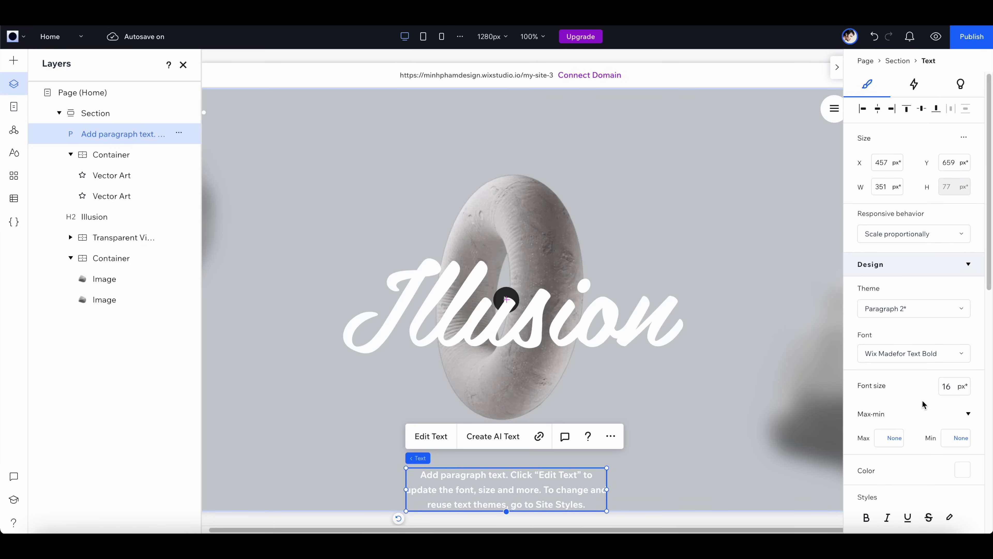
scroll(924, 404, down, 5)
click(612, 478)
click(558, 498)
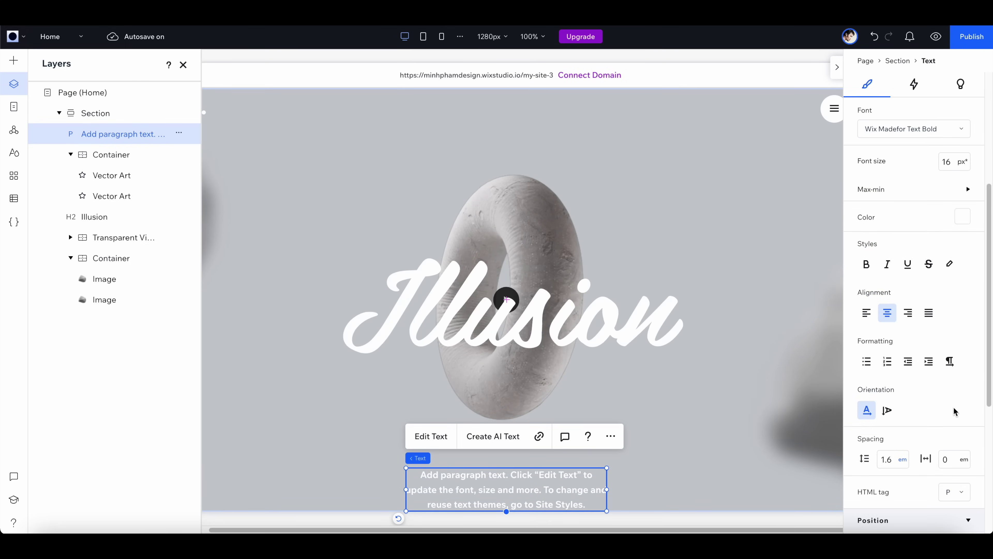
scroll(954, 411, down, 6)
- Quick-add a Start Now button to the section
right_click(114, 134)
mouse_move(191, 359)
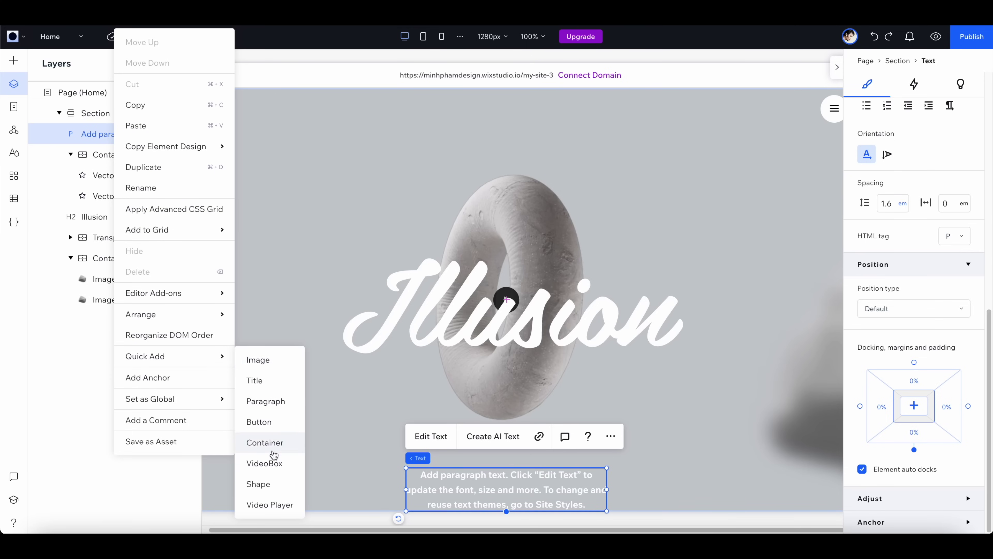
click(267, 431)
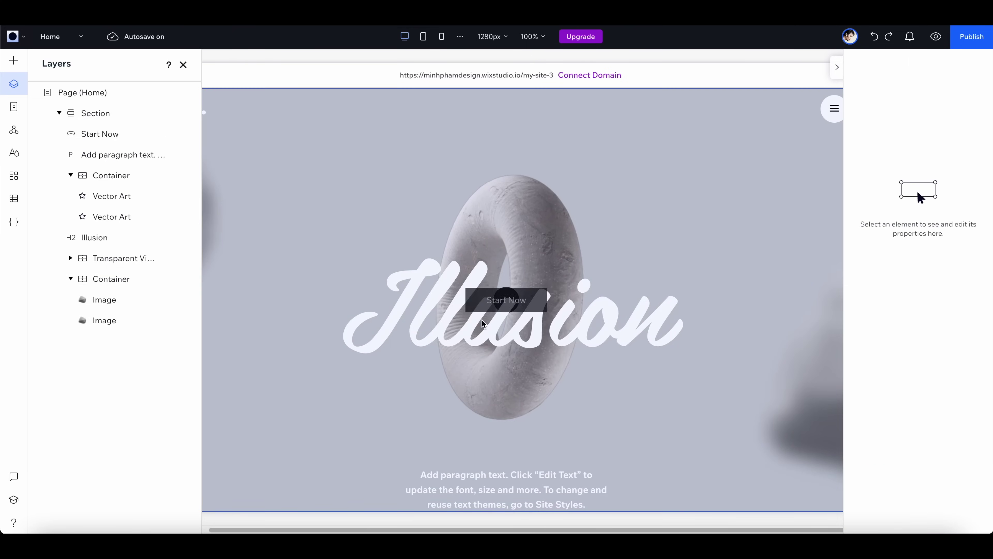
- Give the Start Now button a white background
click(865, 385)
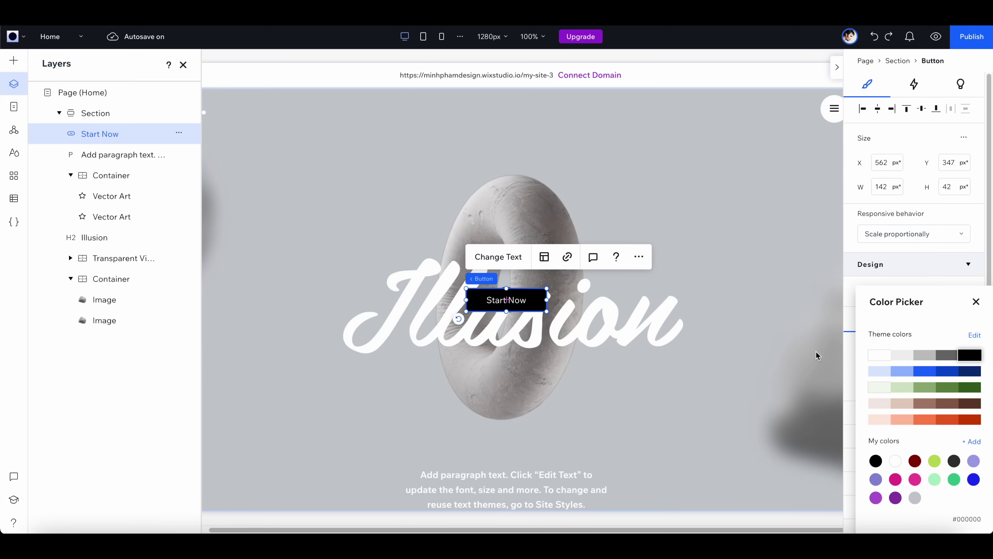
click(880, 363)
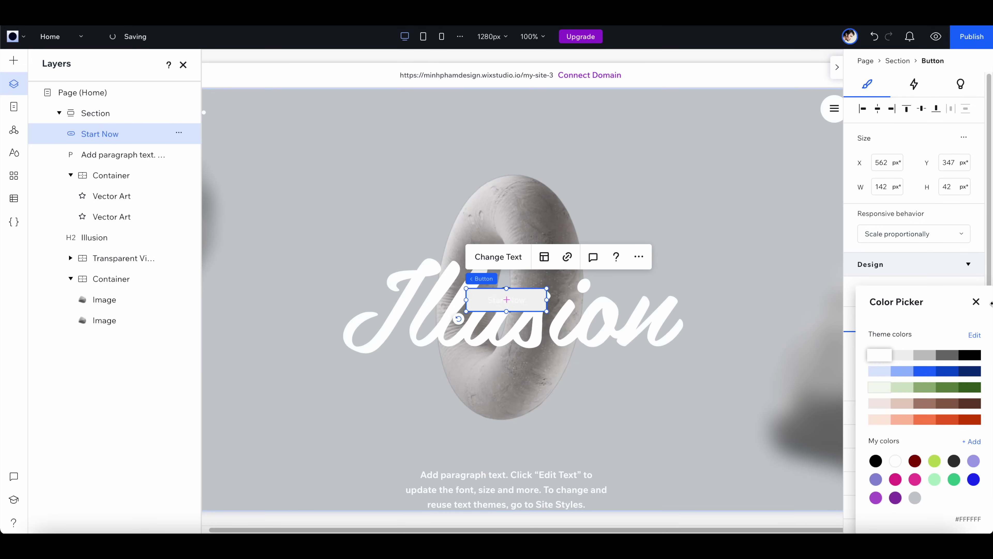
click(977, 302)
- Make the button label black and bold, with 200 px pill-shaped corners
scroll(884, 391, down, 3)
click(887, 401)
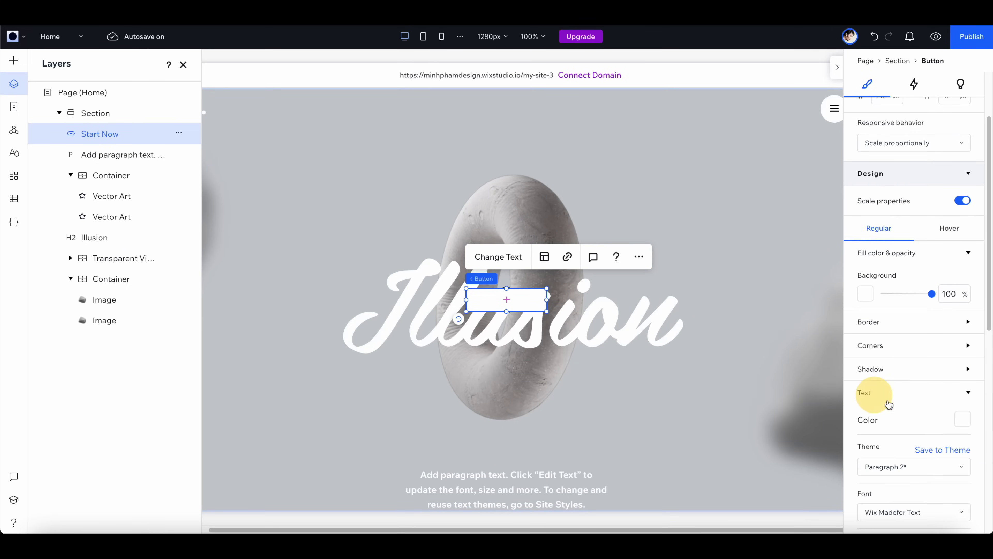
click(962, 420)
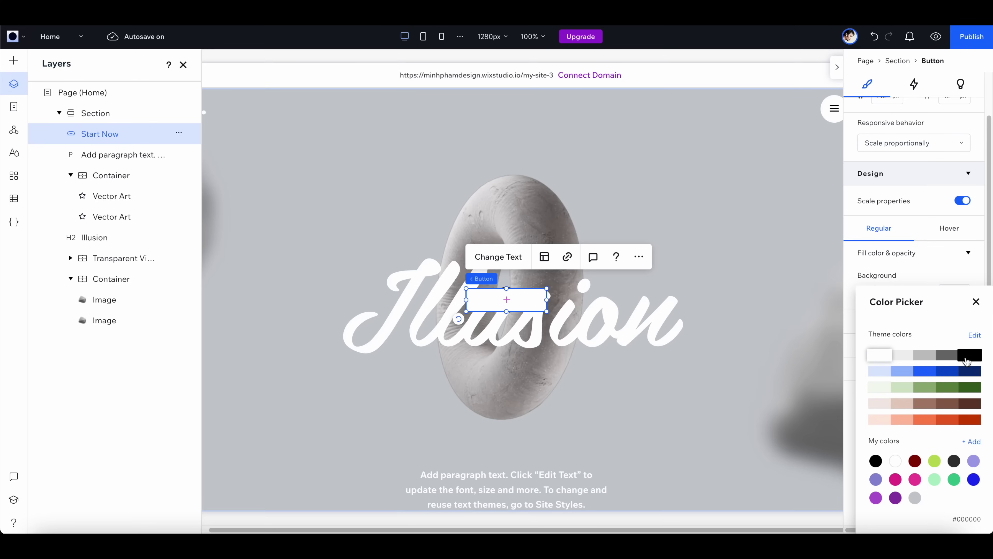
click(887, 509)
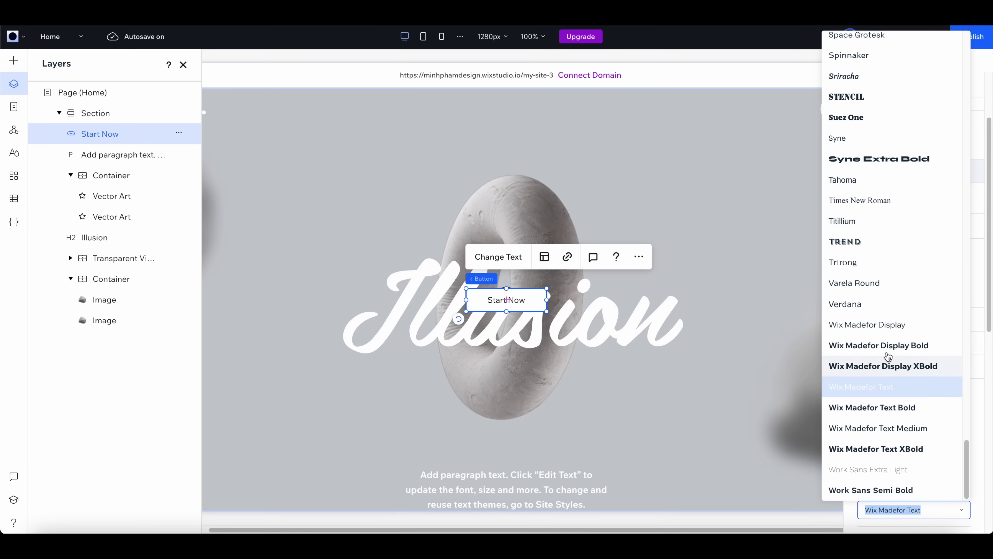
click(880, 344)
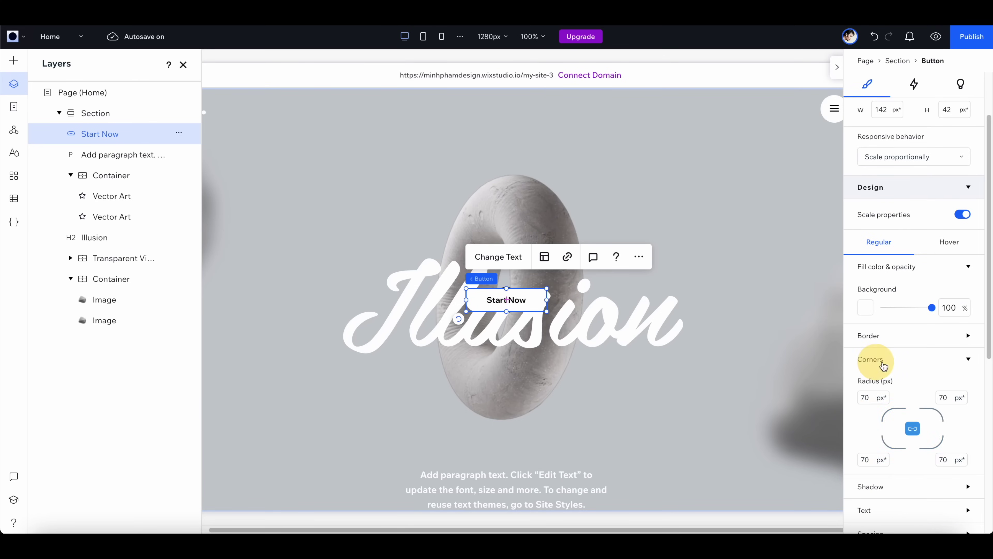
click(946, 398)
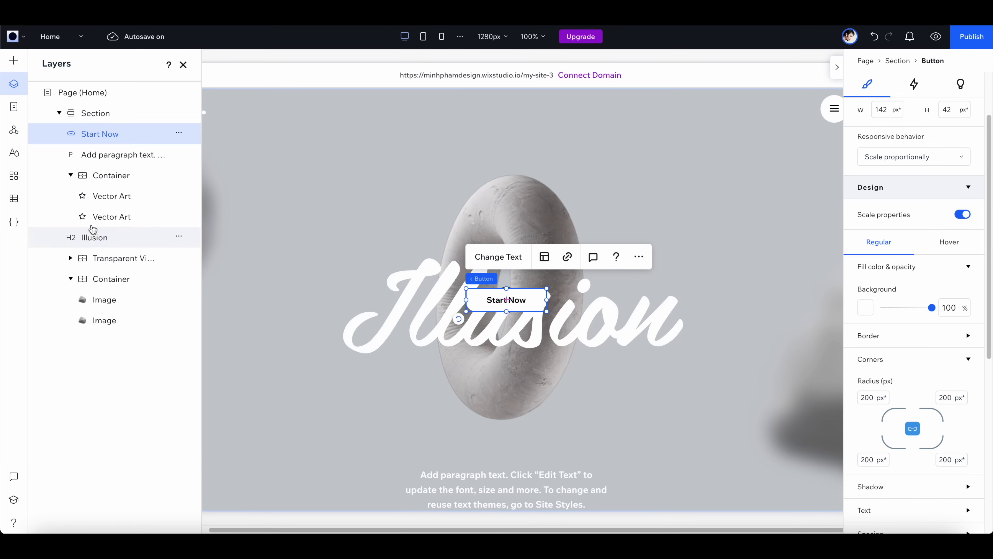
shift+click(115, 157)
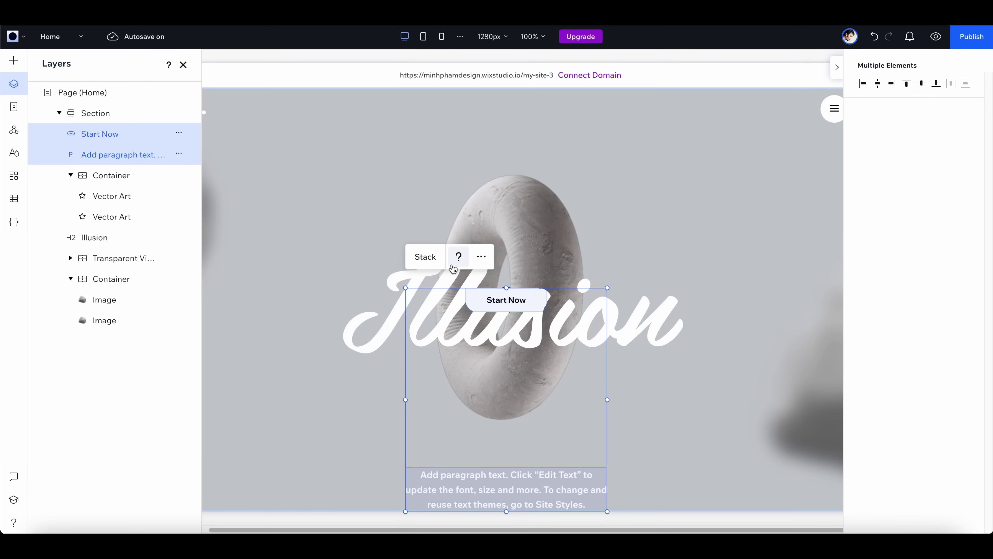
- Stack the button and paragraph, with the Start Now button below the paragraph
click(425, 257)
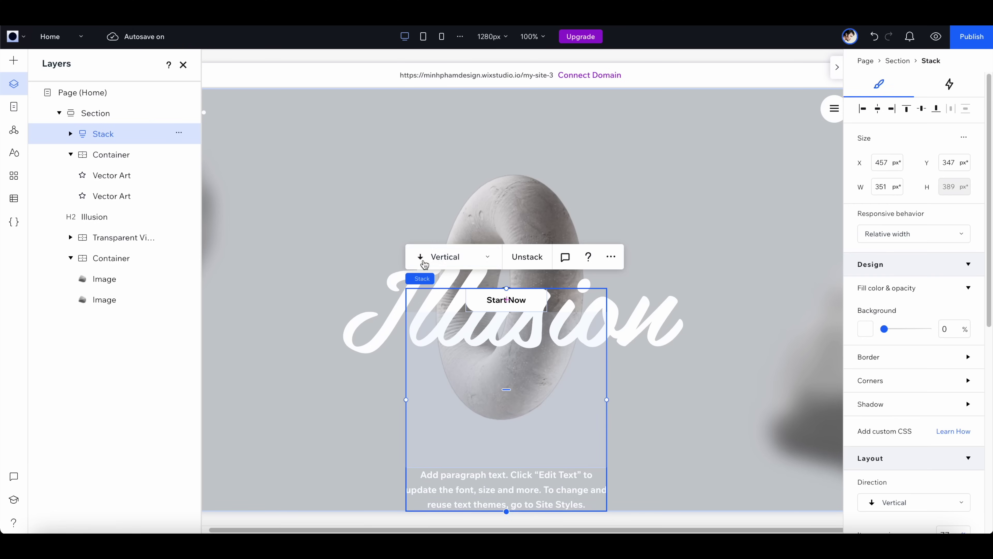
click(71, 133)
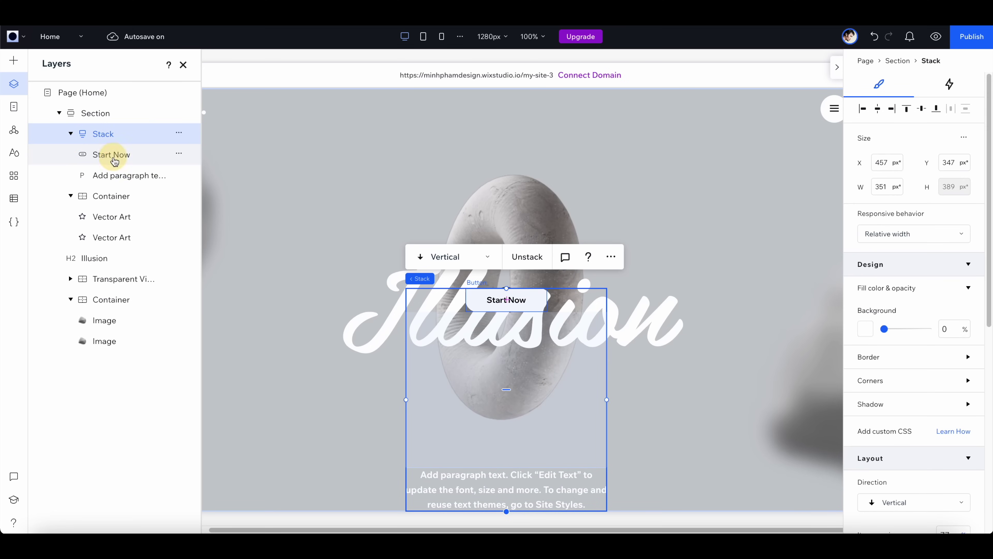
drag(114, 160, 118, 185)
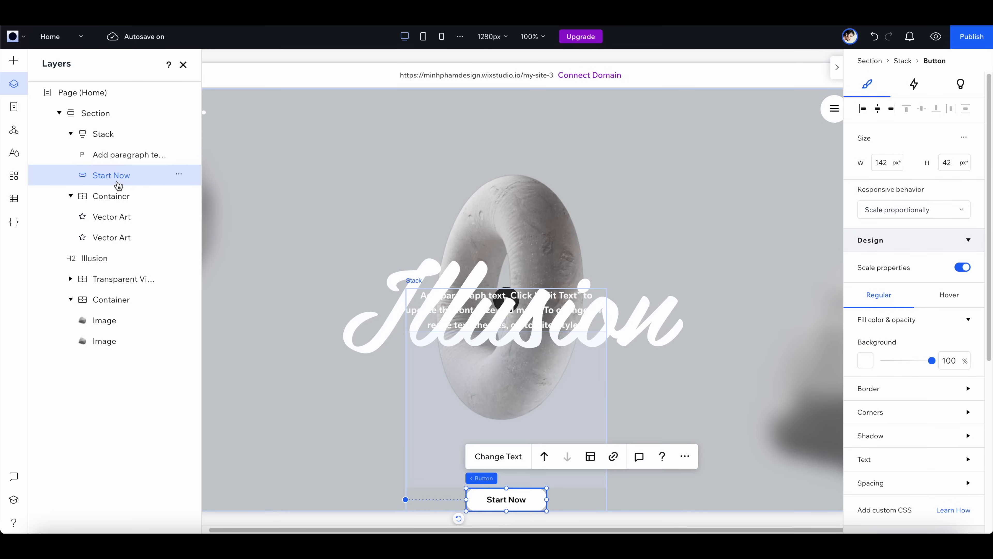
click(99, 155)
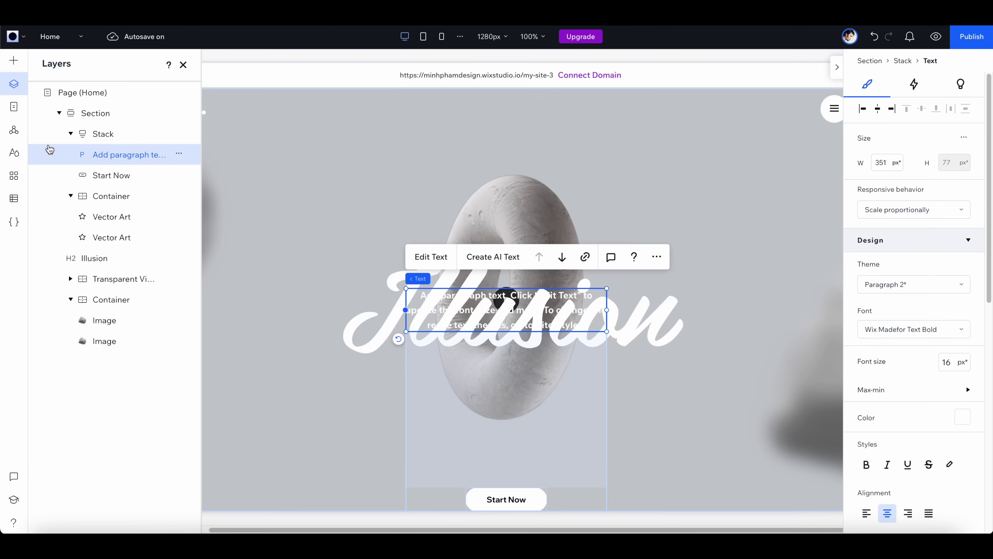
click(94, 132)
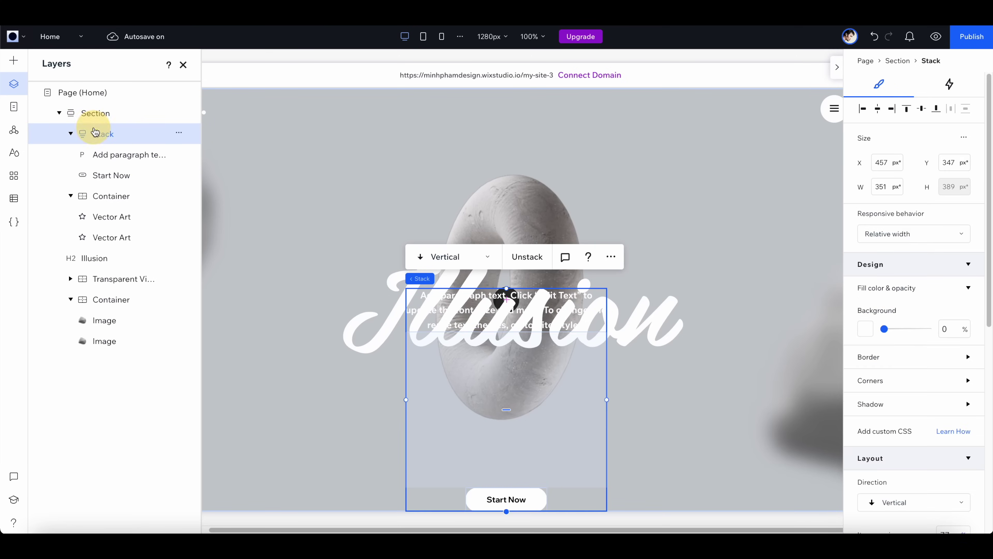
- Set the stack's item spacing to 5% and its bottom margin to 3%
scroll(926, 379, down, 5)
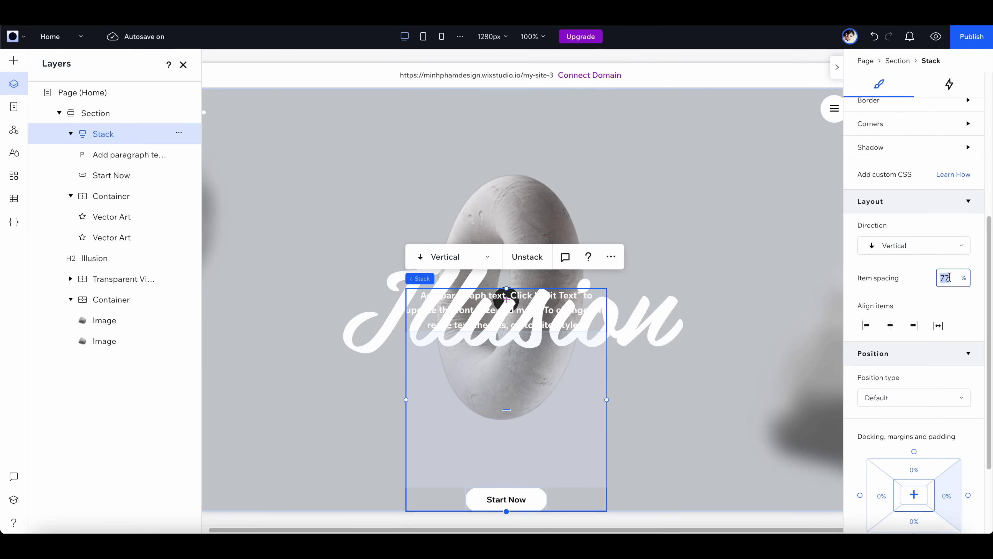
text(10)
key(Return)
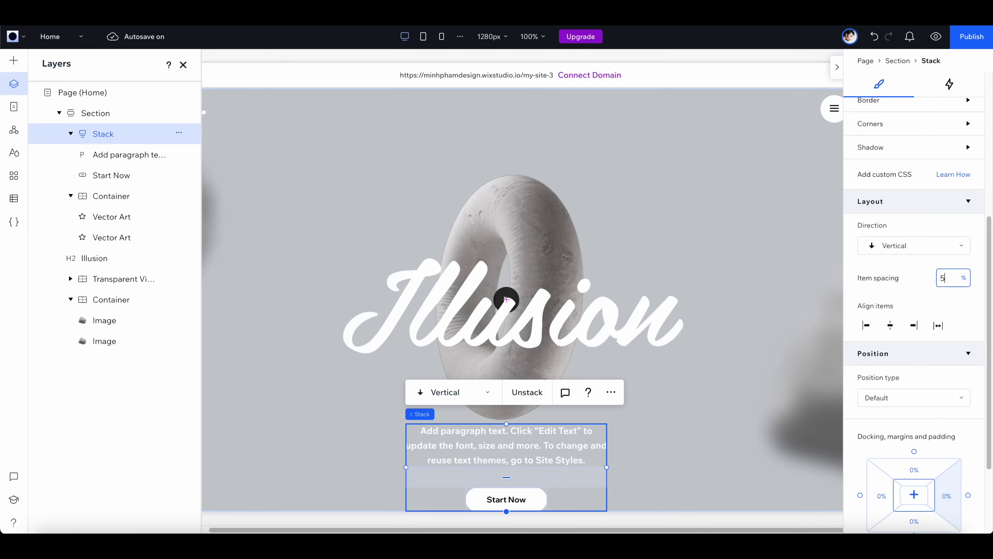
text(5)
key(Return)
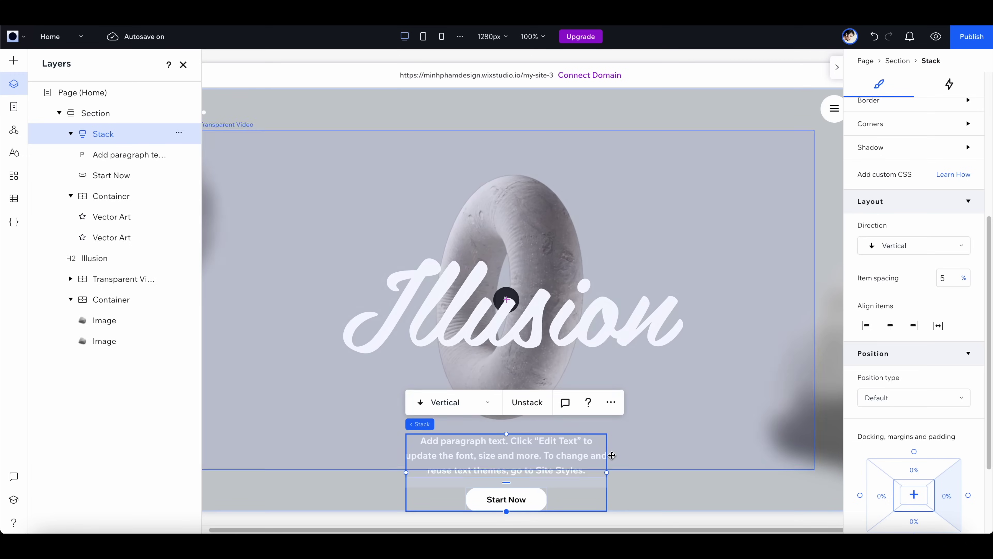
scroll(922, 455, down, 2)
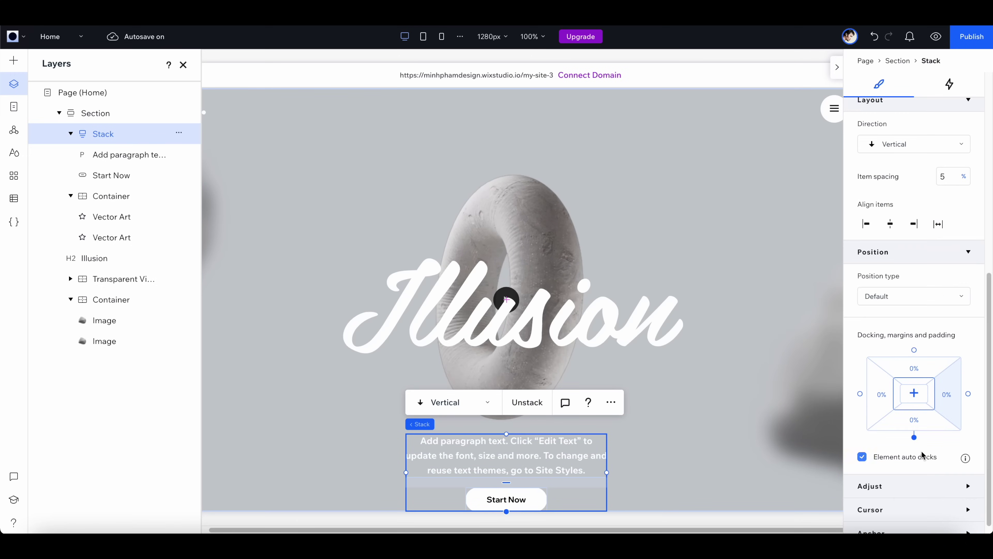
click(919, 420)
text(4)
key(Return)
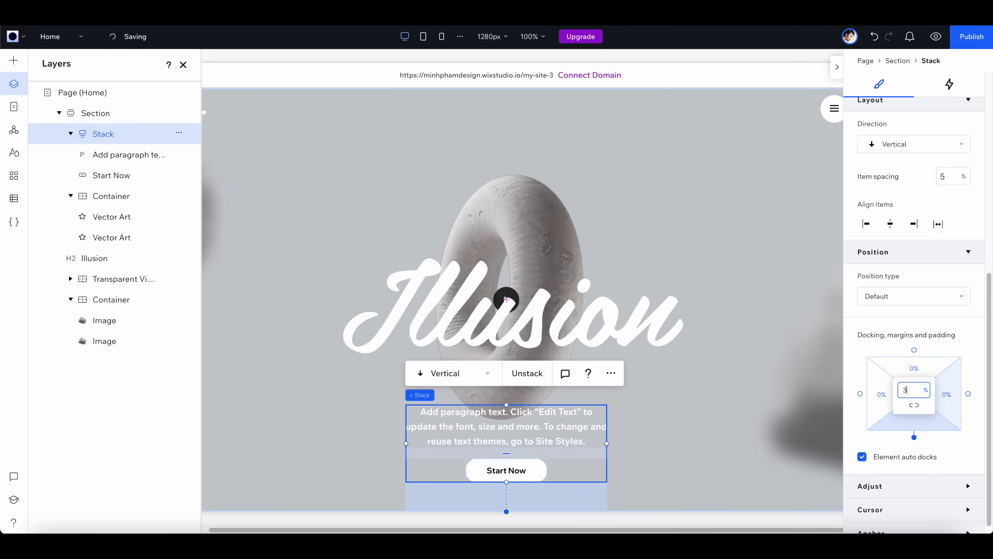
text(3)
key(Return)
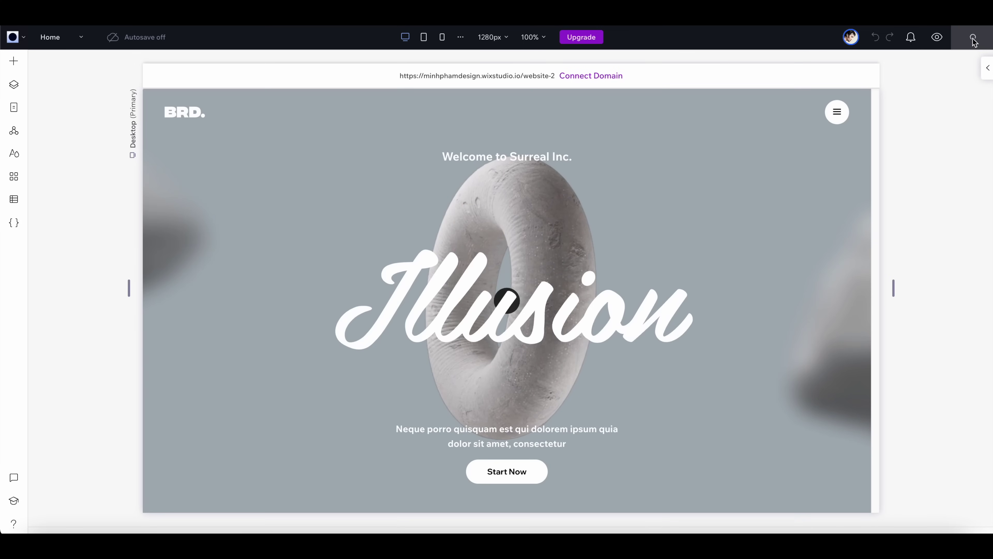
- Publish the finished hero site with its Illusion title, torus video and Start Now button
click(973, 38)
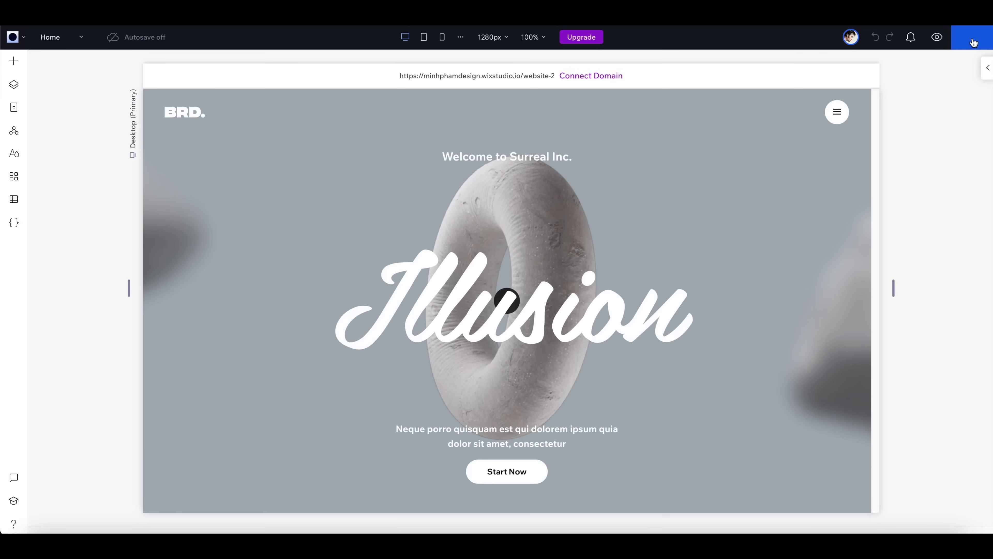